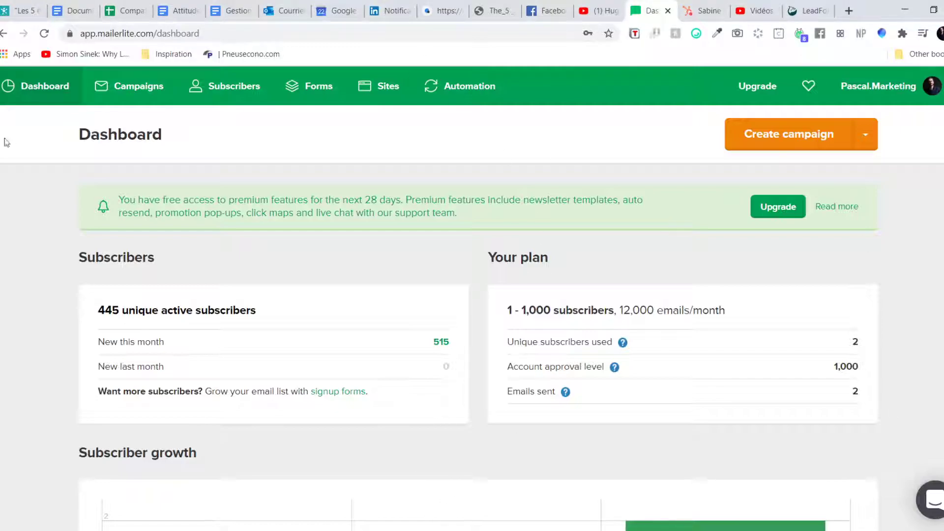
Step: Go to the Integrations page from the MailerLite account menu
scroll(578, 441, "down", 1)
scroll(578, 441, "up", 1)
left_click(939, 83)
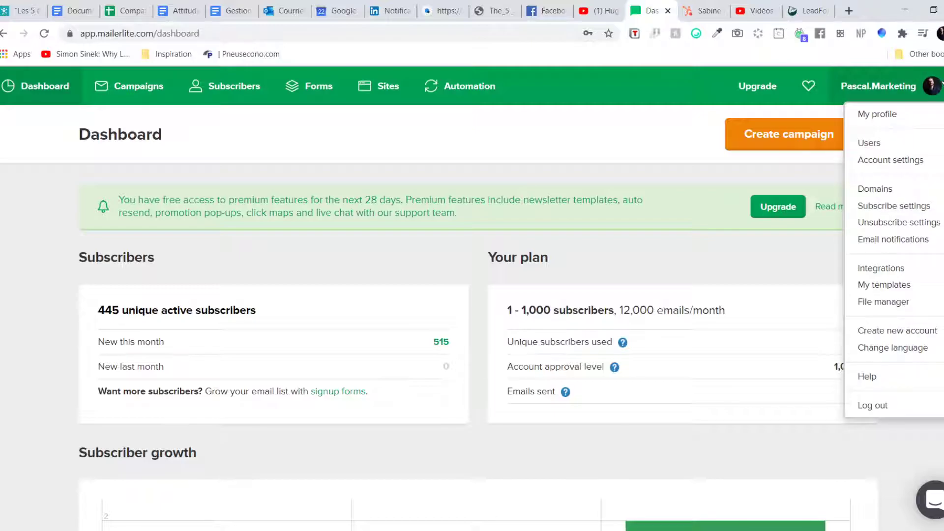
left_click(895, 274)
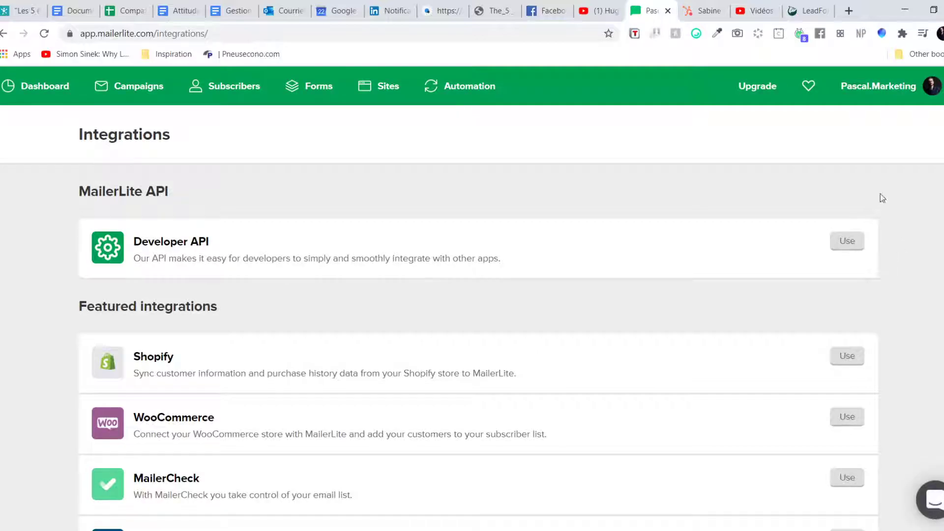
Step: Open the Developer API integration showing the API key and two subscriber groups
scroll(894, 238, "down", 10)
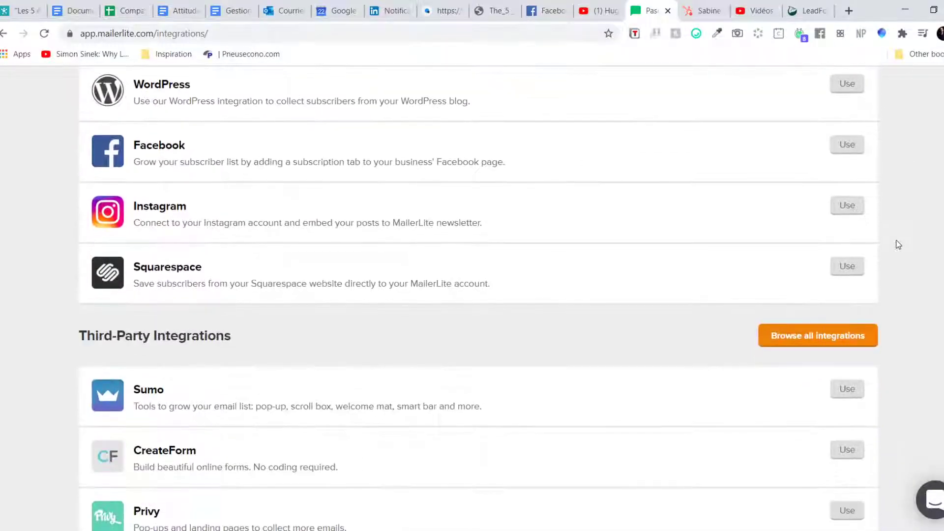
scroll(899, 244, "up", 10)
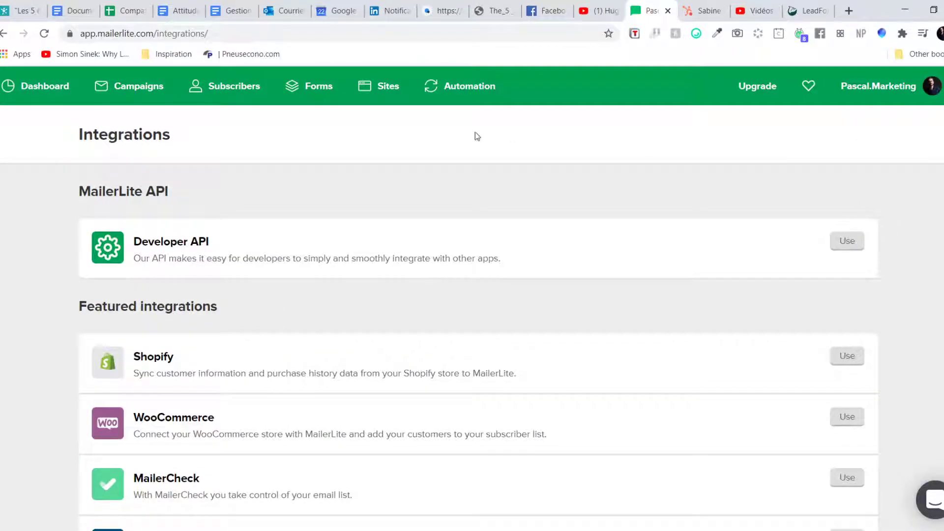
left_click_drag(68, 222, 216, 257)
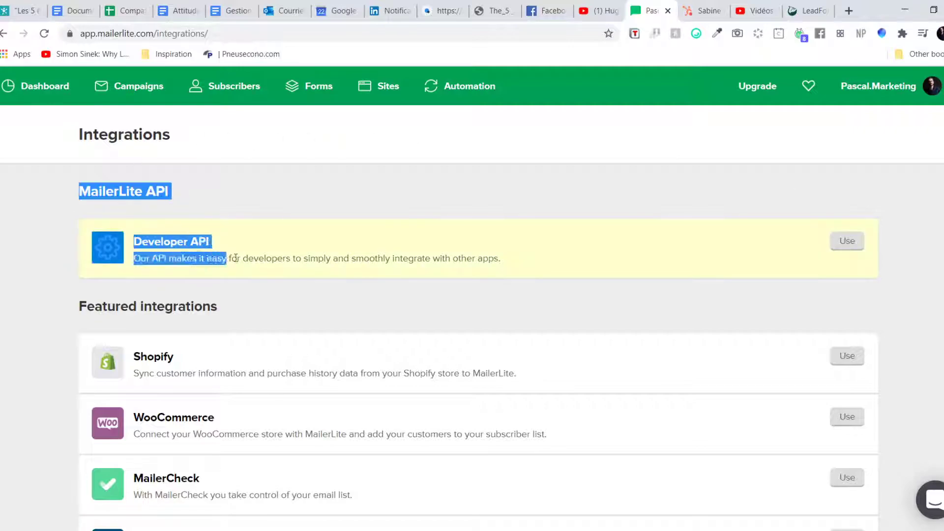
left_click(211, 232)
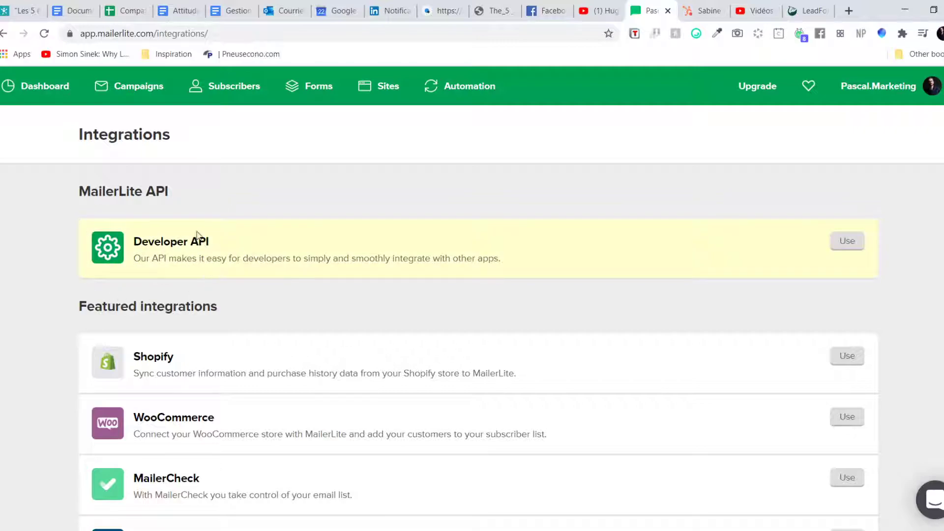
left_click(848, 242)
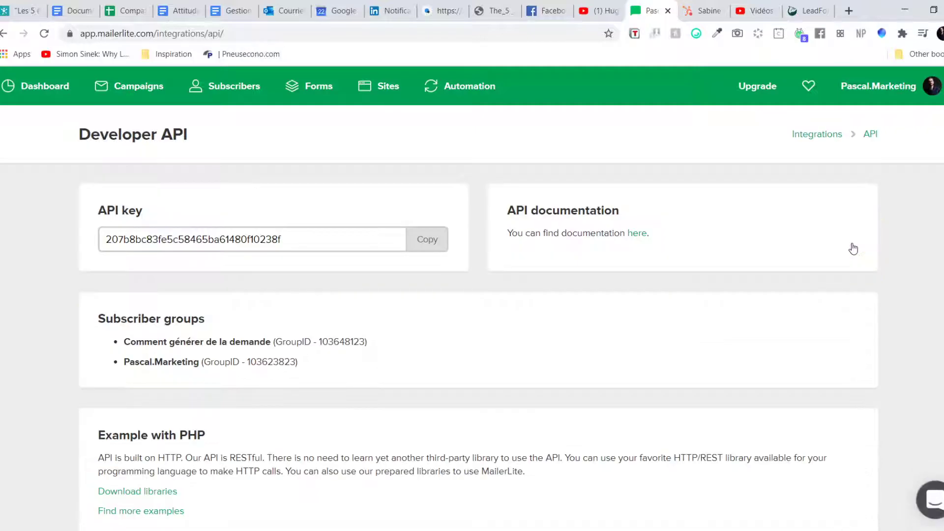
Step: Select the API key on MailerLite's Developer API page and copy it
left_click_drag(324, 238, 91, 250)
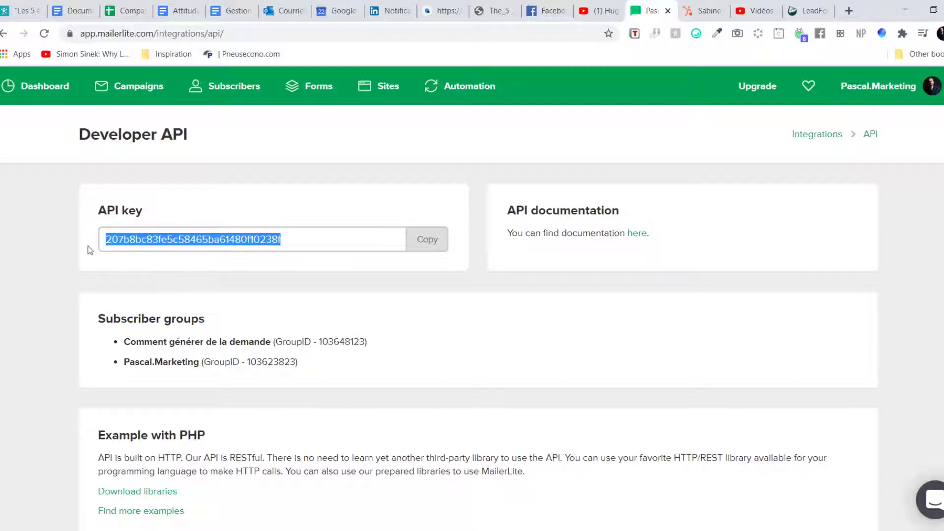
left_click(441, 248)
Step: In Simvoly, close the popup editor, confirm the Pascal.Marketing site, and open website settings
left_click(444, 11)
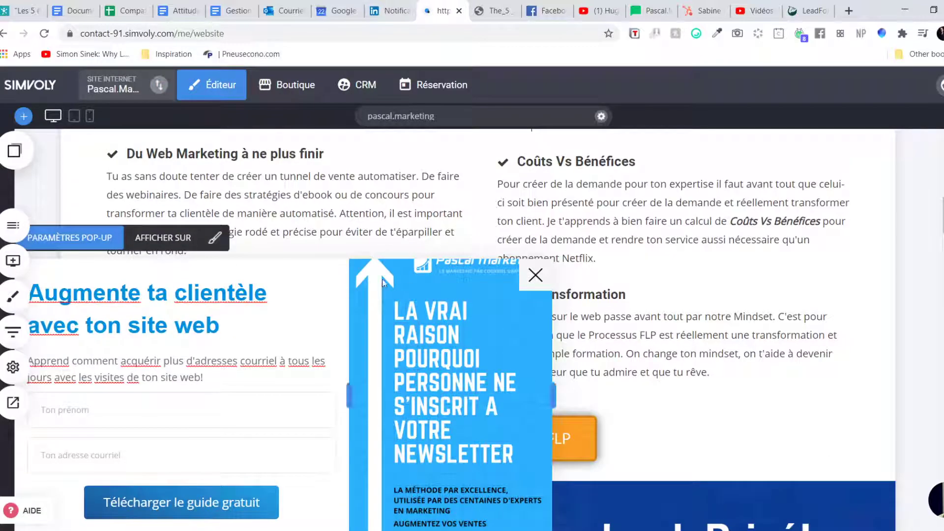
left_click(536, 275)
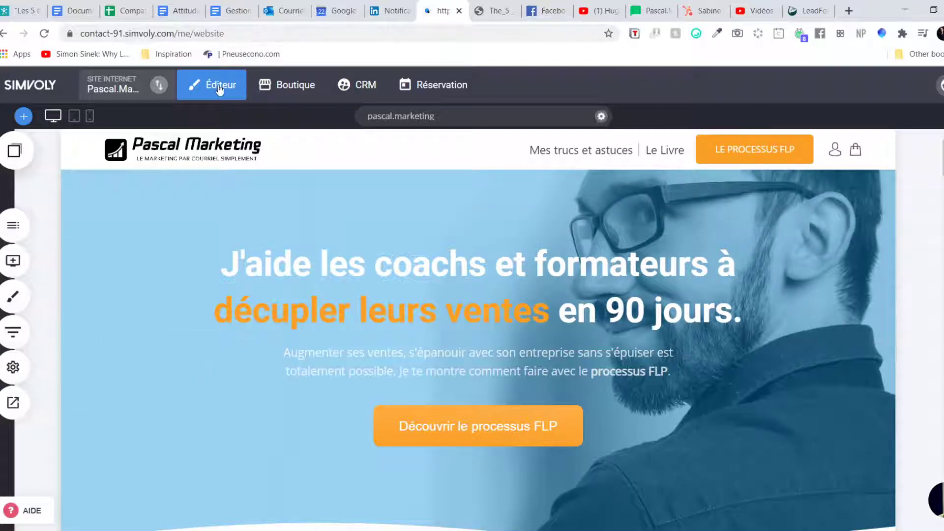
left_click(126, 89)
left_click(204, 151)
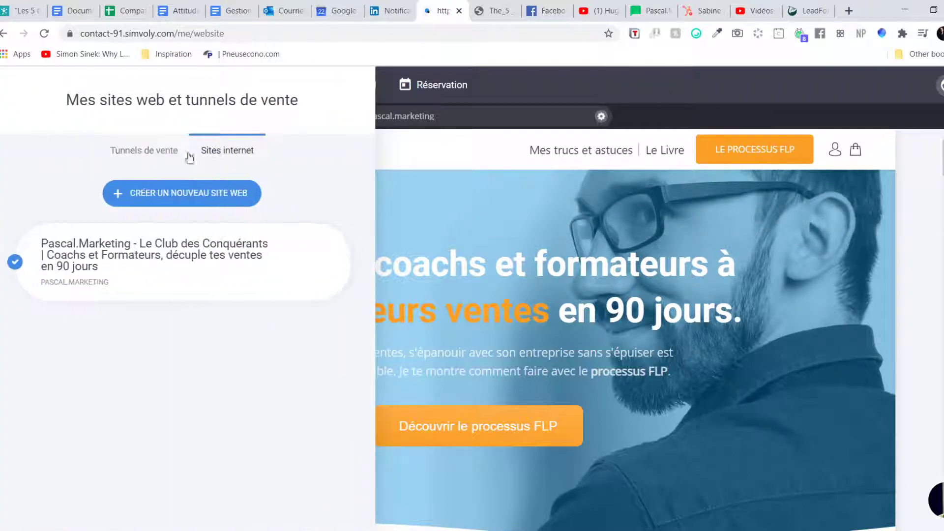
left_click(457, 160)
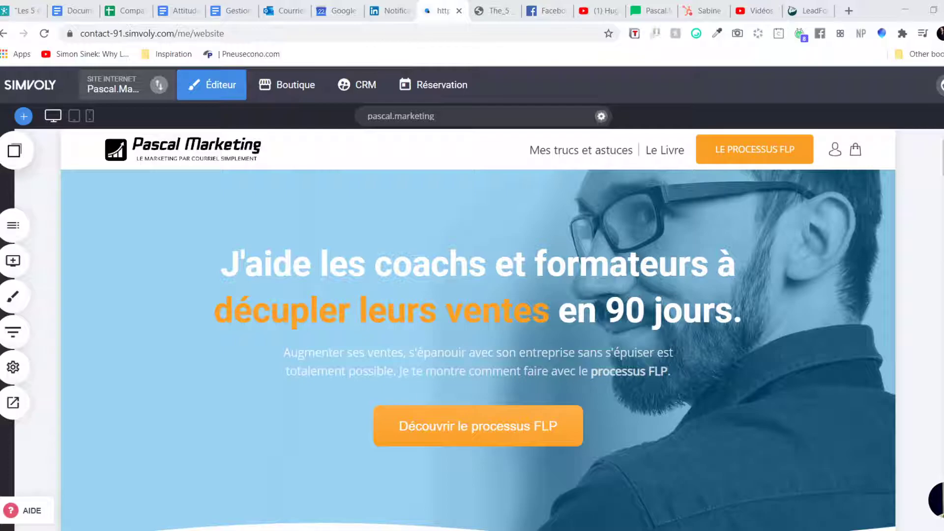
left_click(4, 368)
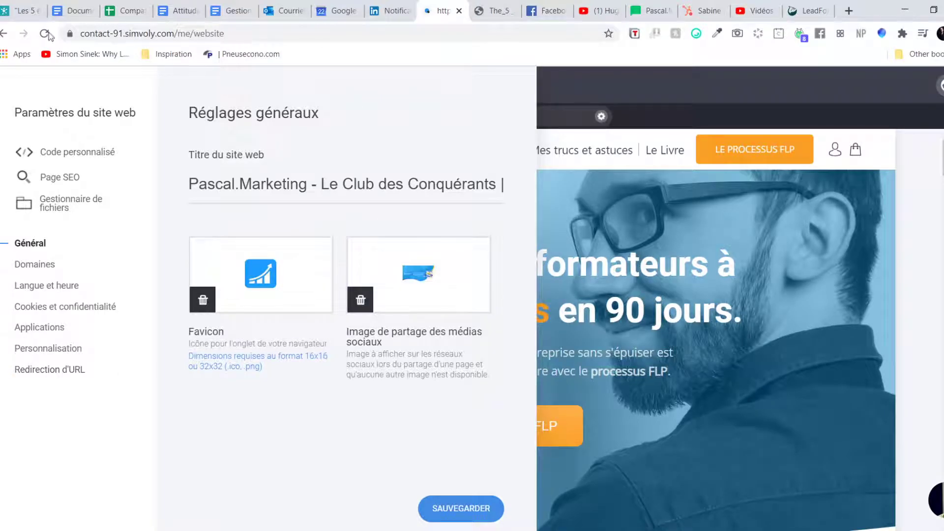
Step: Show the Applications section of the site settings, comparing it with MailerLite's API page
left_click(42, 331)
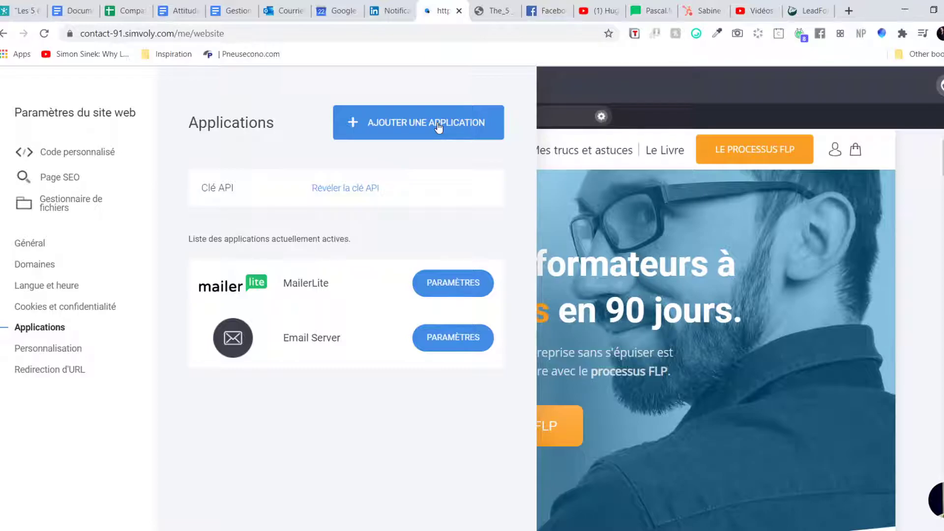
left_click(645, 6)
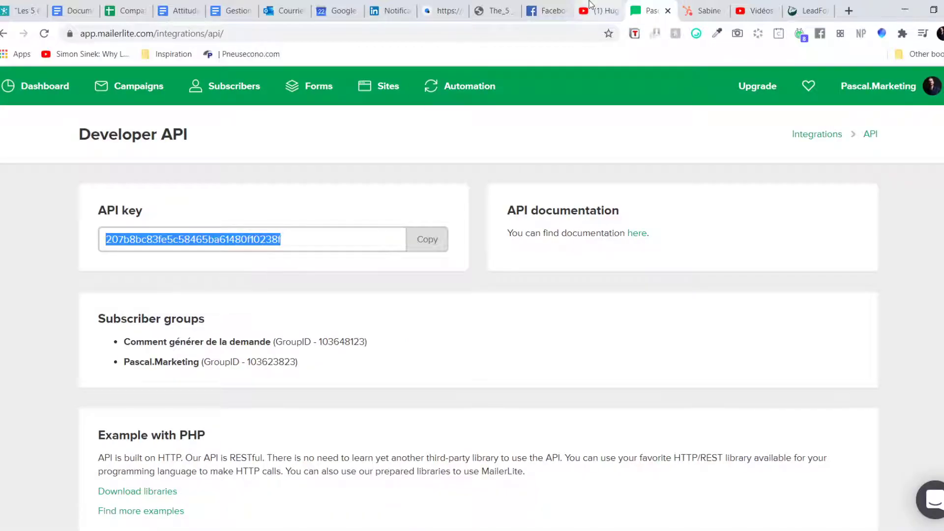
left_click(463, 10)
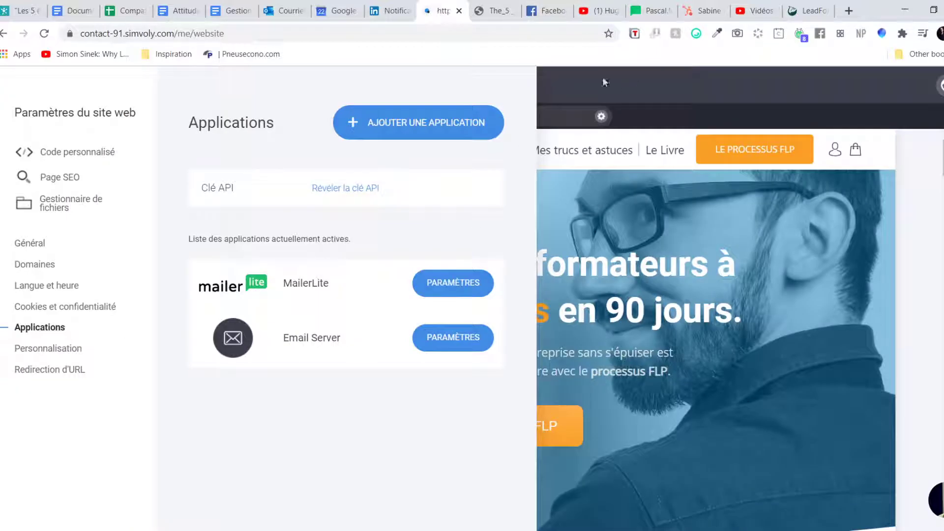
left_click(656, 6)
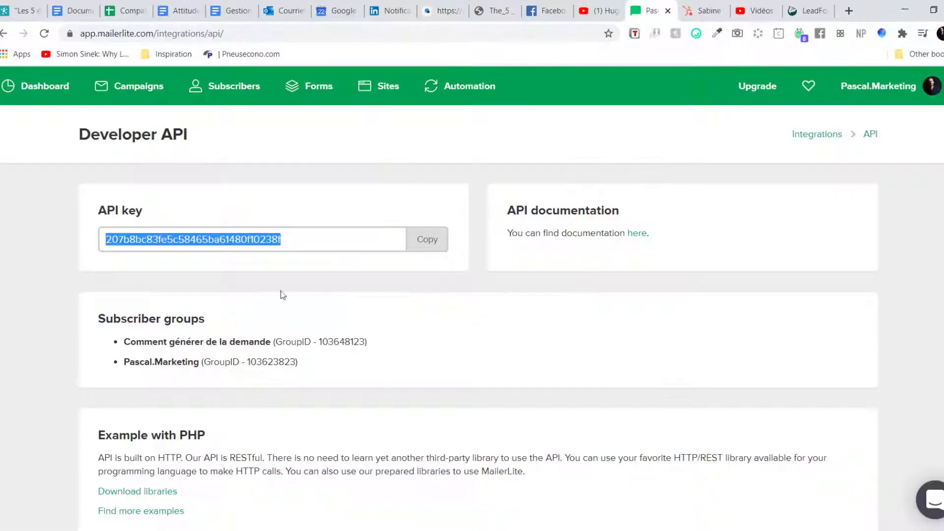
left_click(546, 10)
left_click(646, 6)
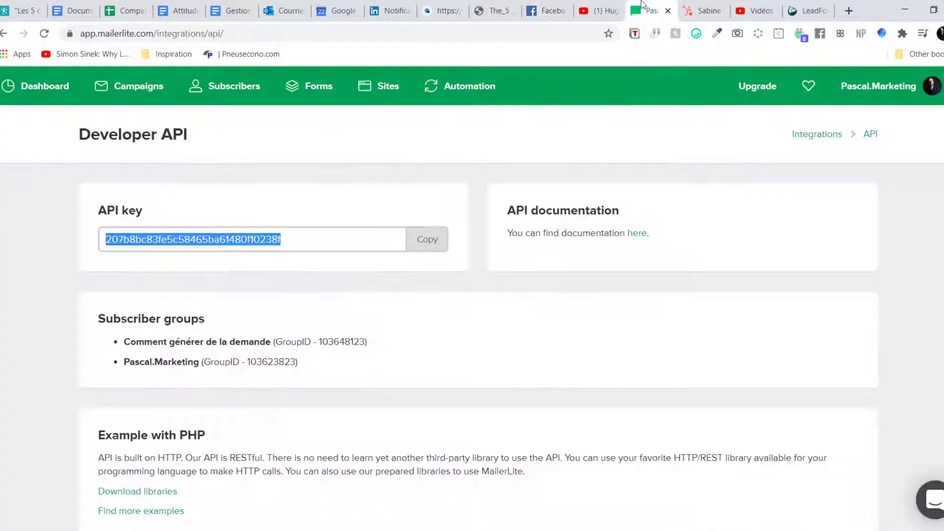
left_click(457, 9)
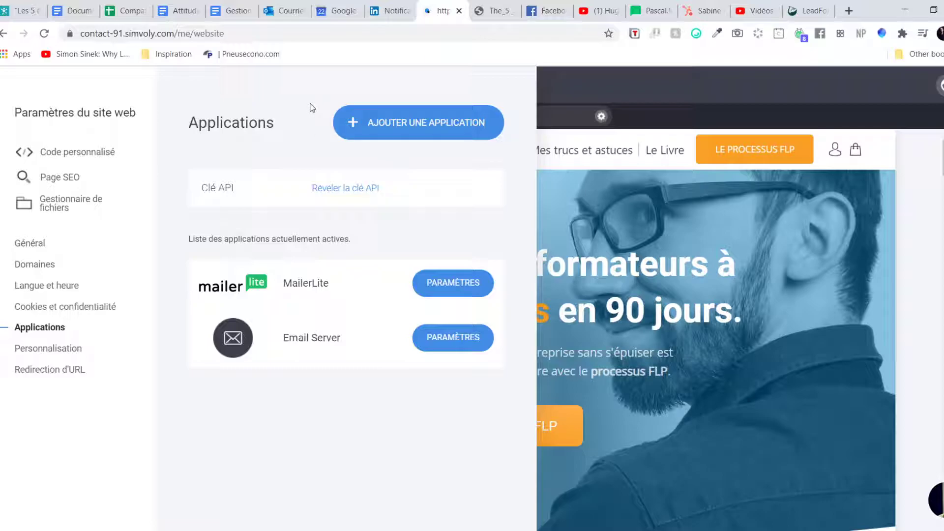
Step: Browse the list of applications available to add, then close it
left_click(441, 131)
scroll(474, 198, "down", 3)
scroll(476, 206, "up", 3)
left_click(213, 441)
Step: Disconnect the existing MailerLite connection and confirm with OUI
left_click(449, 289)
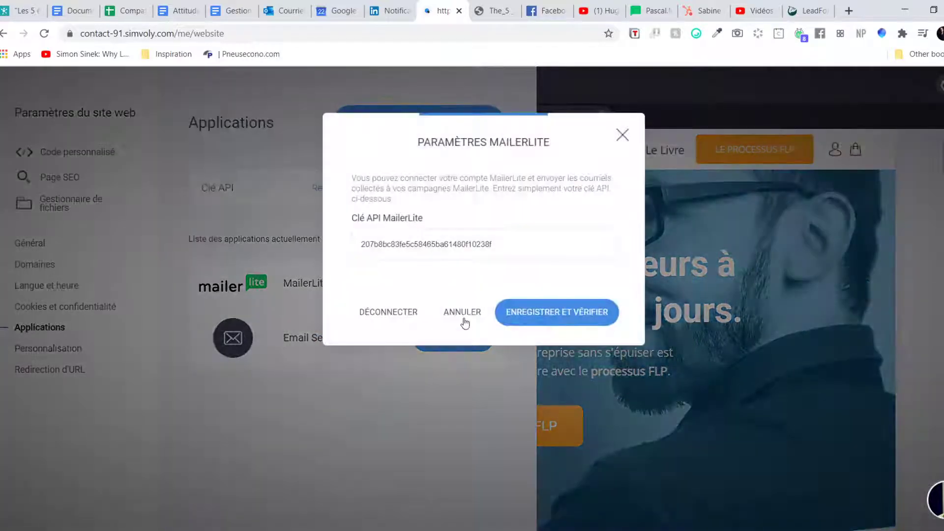
left_click(366, 317)
left_click(529, 318)
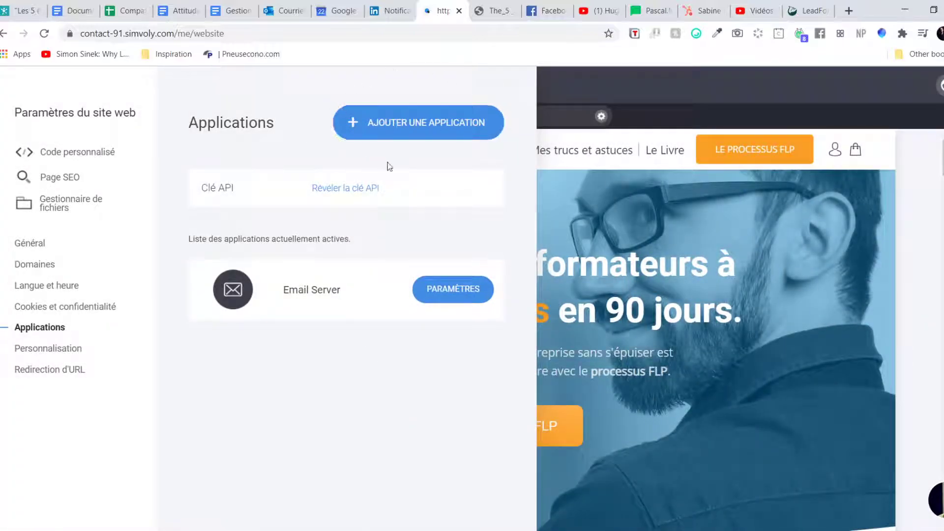
Step: Bring up the add-application list and read the MailerLite entry's description
left_click(417, 122)
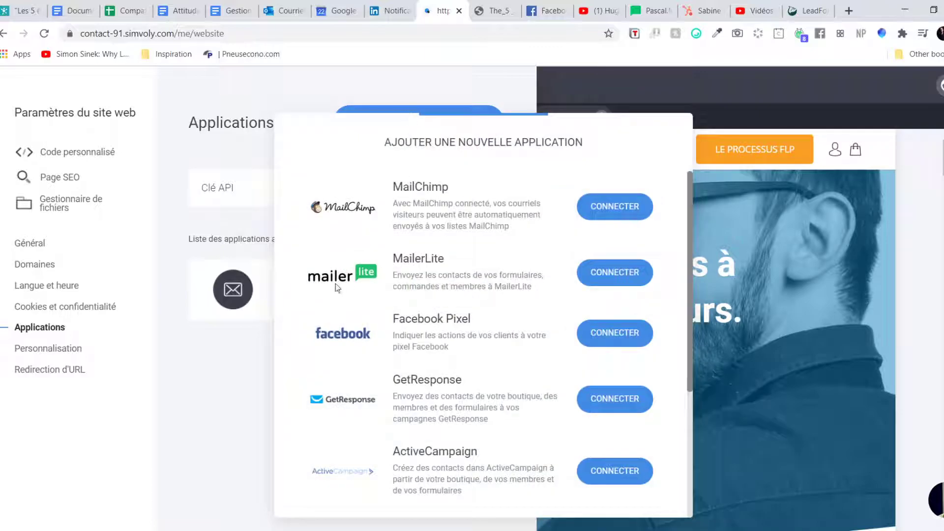
left_click_drag(399, 258, 514, 284)
left_click(407, 277)
left_click_drag(392, 276, 546, 297)
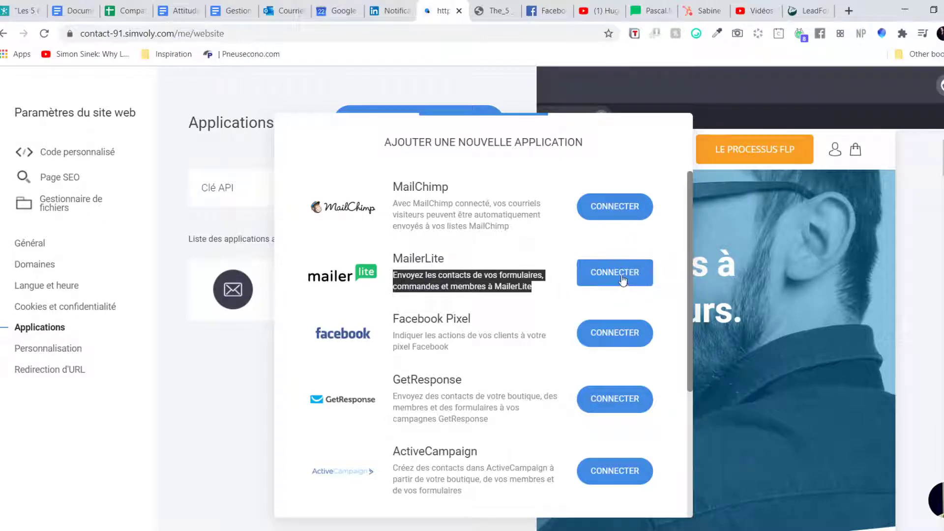
Step: Connect MailerLite by pasting the copied API key and saving with ENREGISTRER ET VÉRIFIER
left_click(622, 280)
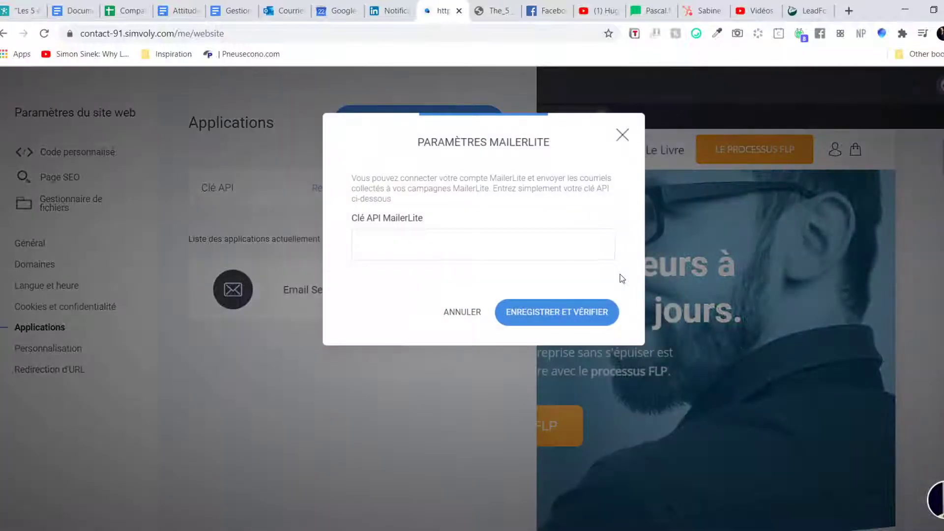
left_click(470, 254)
key("ctrl+v")
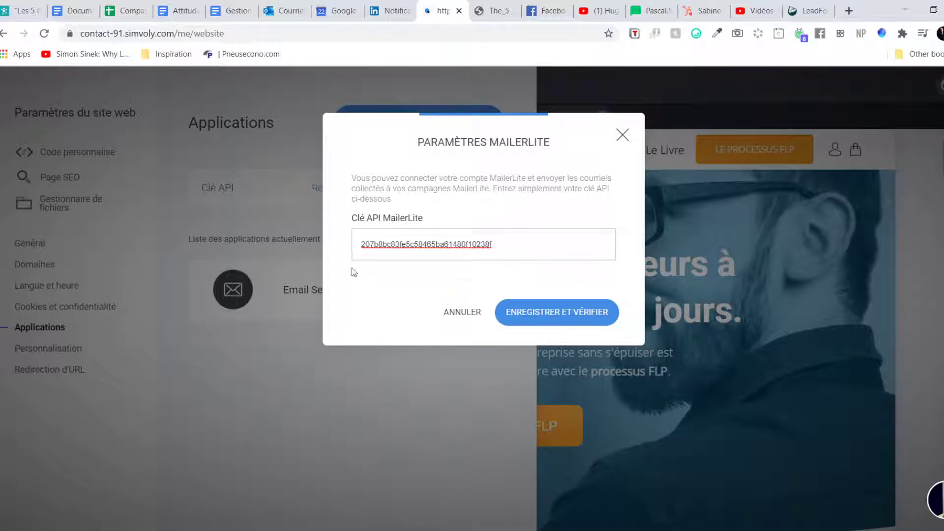
left_click(551, 312)
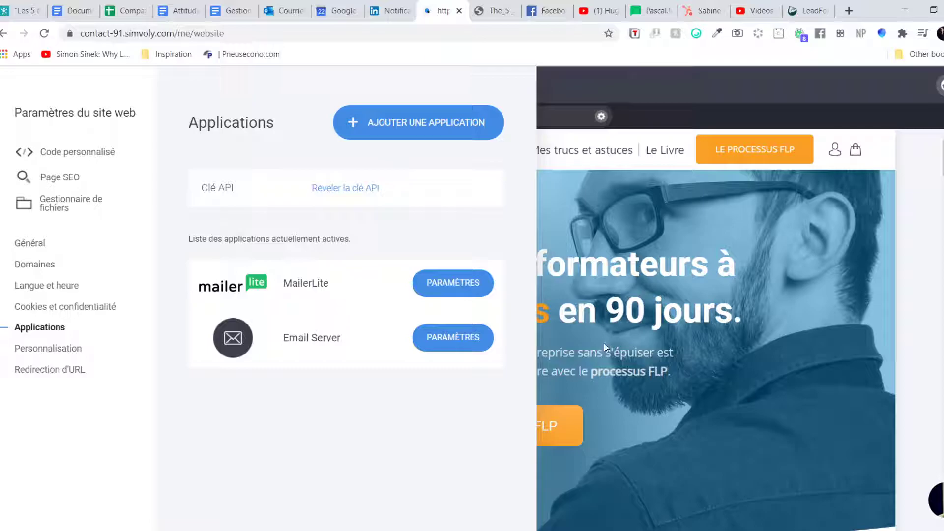
Step: Close website settings, check MailerLite's subscriber list, then return to the Simvoly editor
left_click(603, 326)
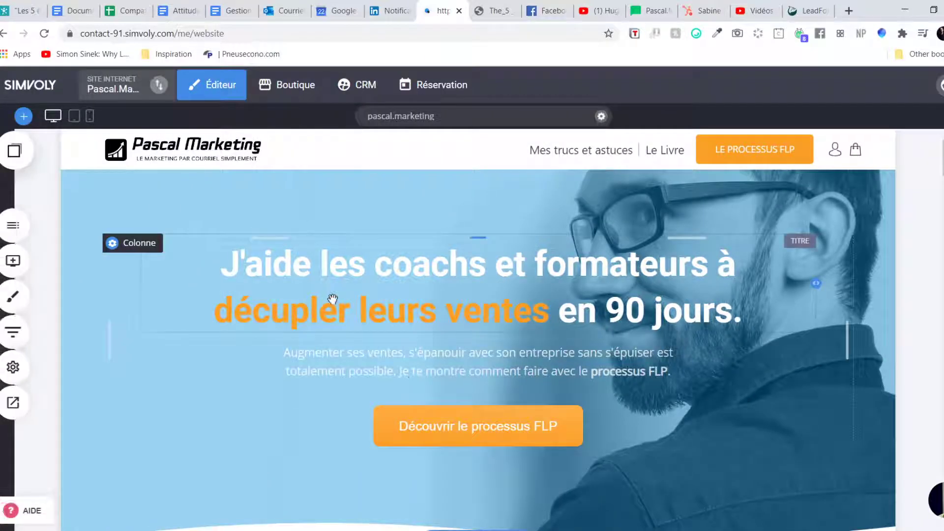
left_click(648, 6)
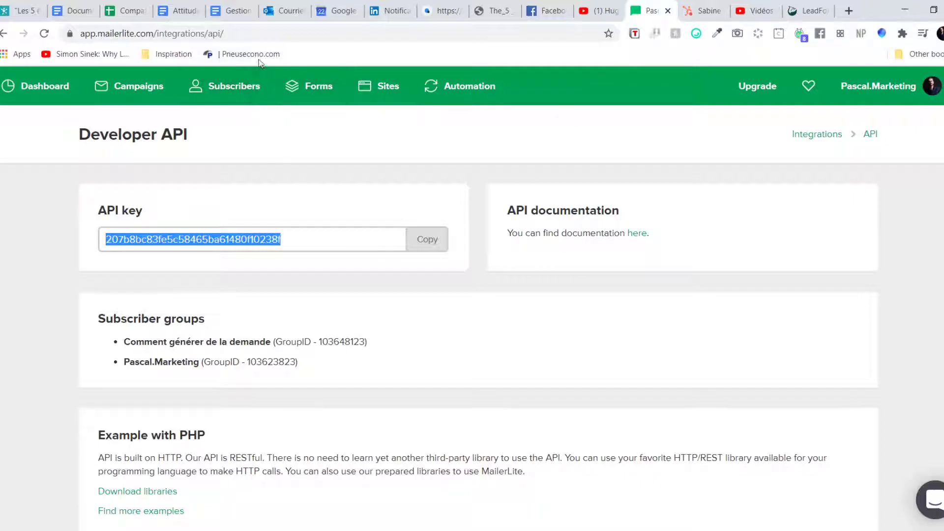
left_click(246, 96)
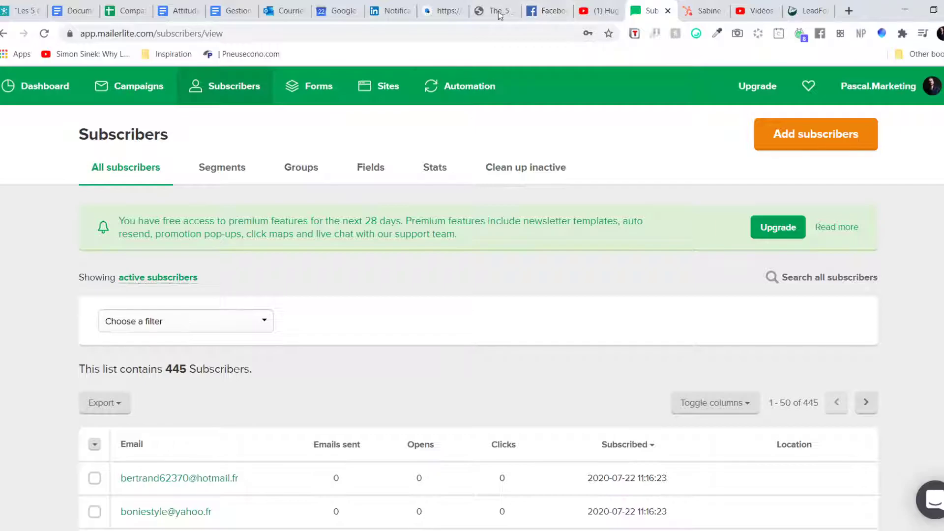
left_click(443, 11)
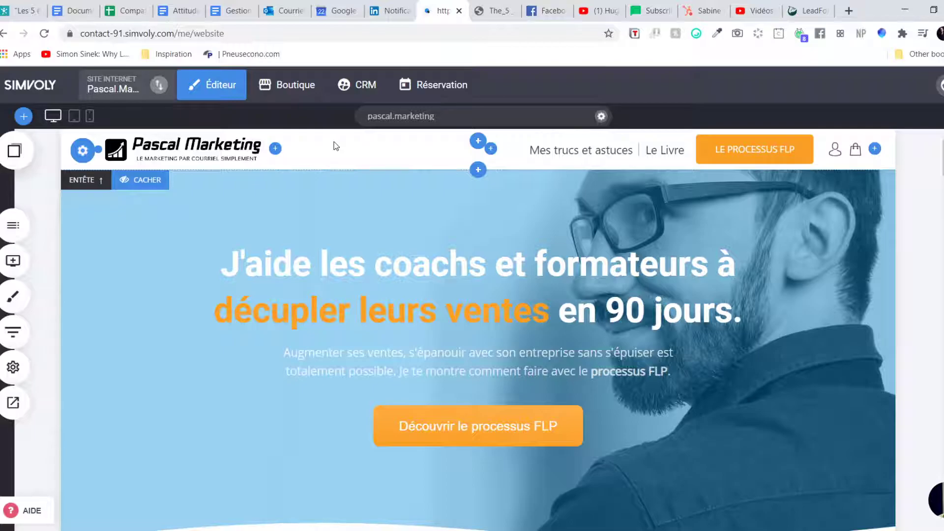
Step: Switch to MailerLite's Subscribers page listing 445 active subscribers
left_click(648, 10)
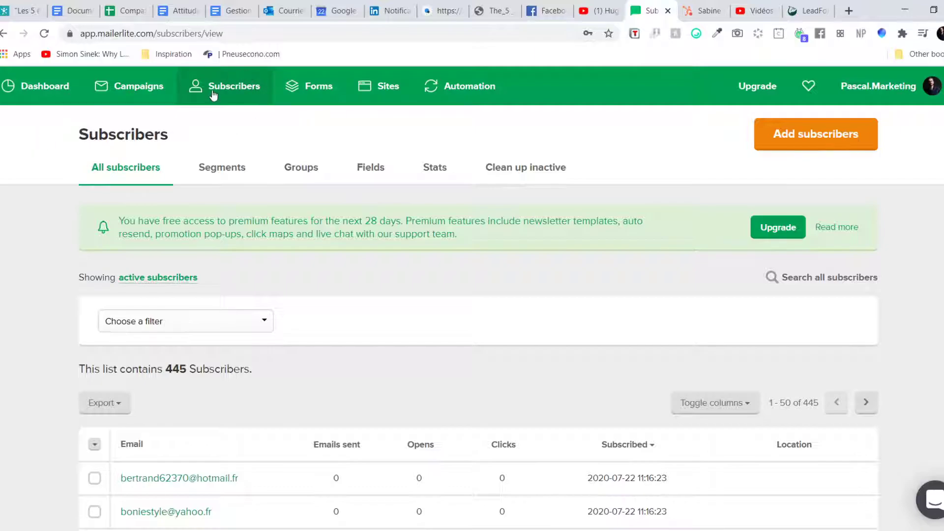
Step: Review MailerLite's merge tags {$email}, {$name} and {$last_name}, then return to Simvoly
left_click(371, 169)
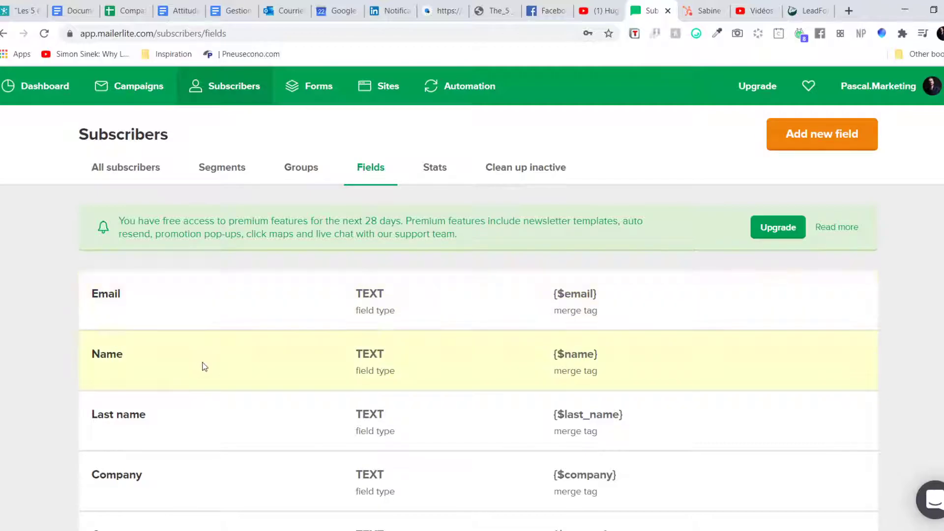
scroll(595, 290, "down", 1)
scroll(591, 270, "down", 8)
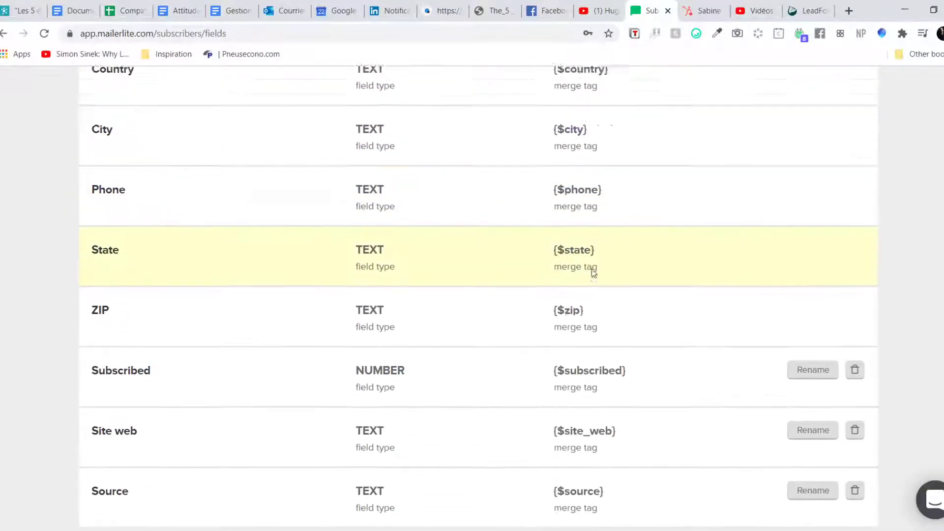
scroll(590, 269, "up", 9)
mouse_move(544, 265)
left_mouse_down()
mouse_move(605, 265)
mouse_move(554, 264)
left_mouse_up()
left_click(601, 266)
left_click_drag(602, 327, 554, 329)
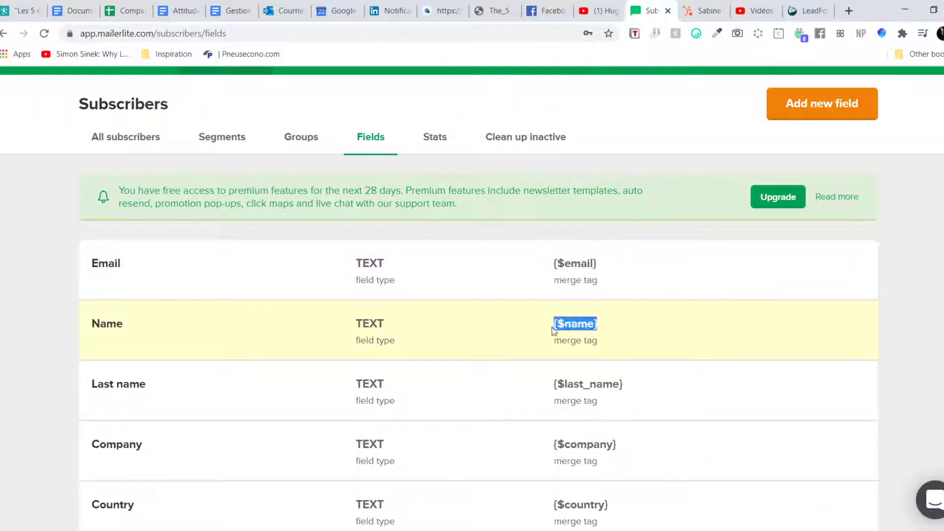
left_click_drag(554, 385, 619, 387)
left_click(649, 386)
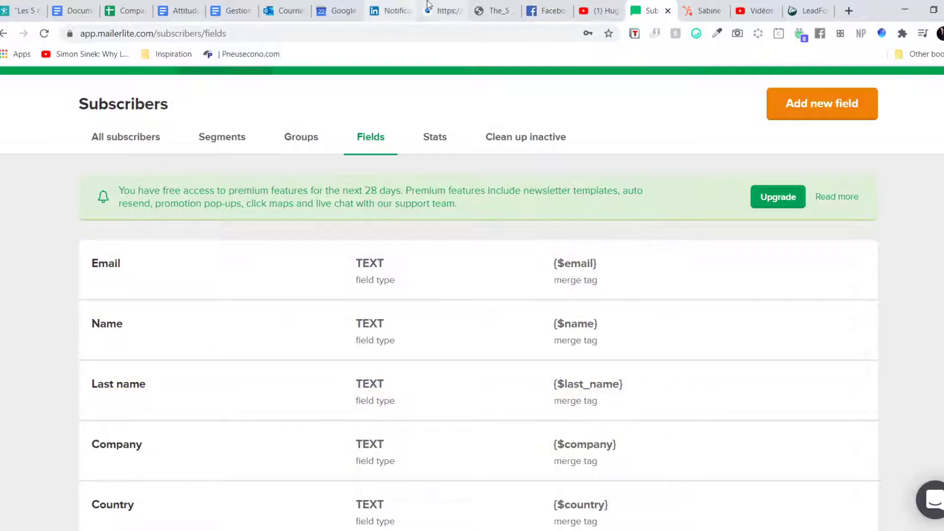
left_click(444, 11)
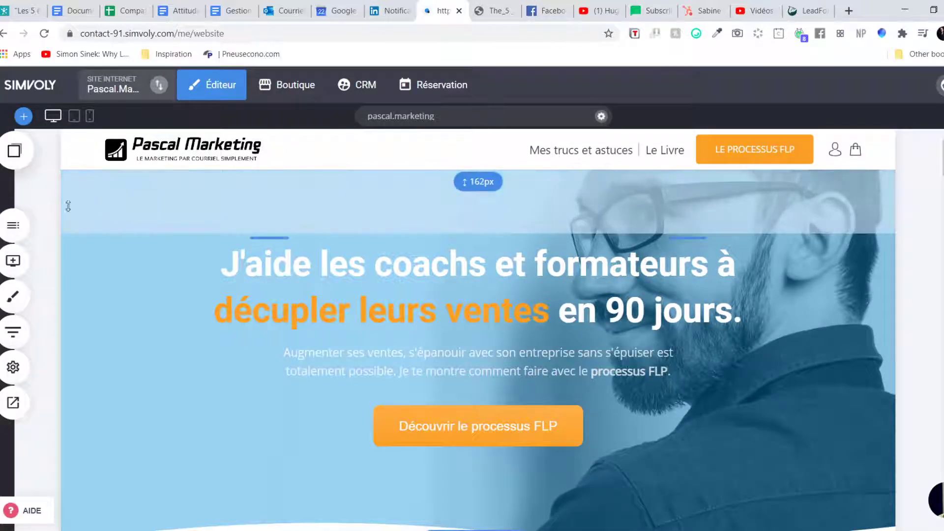
Step: Open Pop-up Ebook from the Pop-ups list under Pages & Popups
left_click(13, 226)
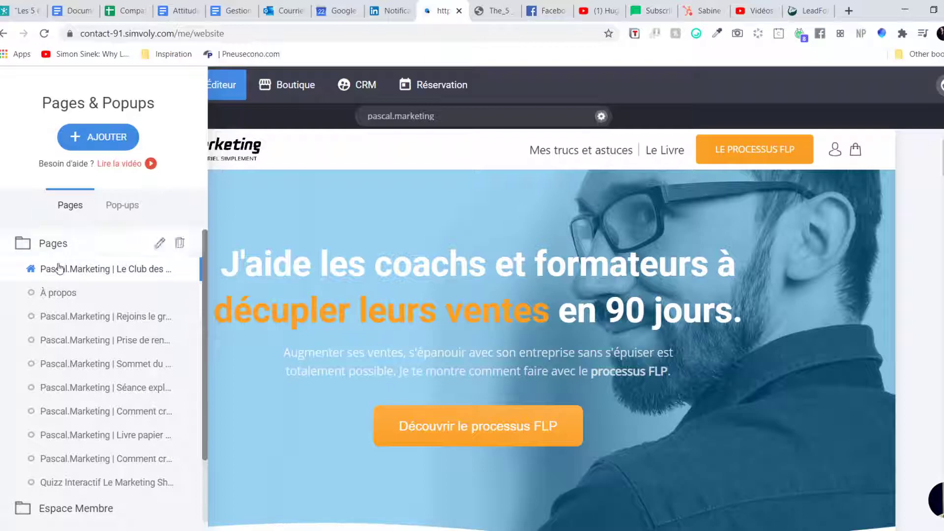
left_click(122, 206)
left_click(76, 343)
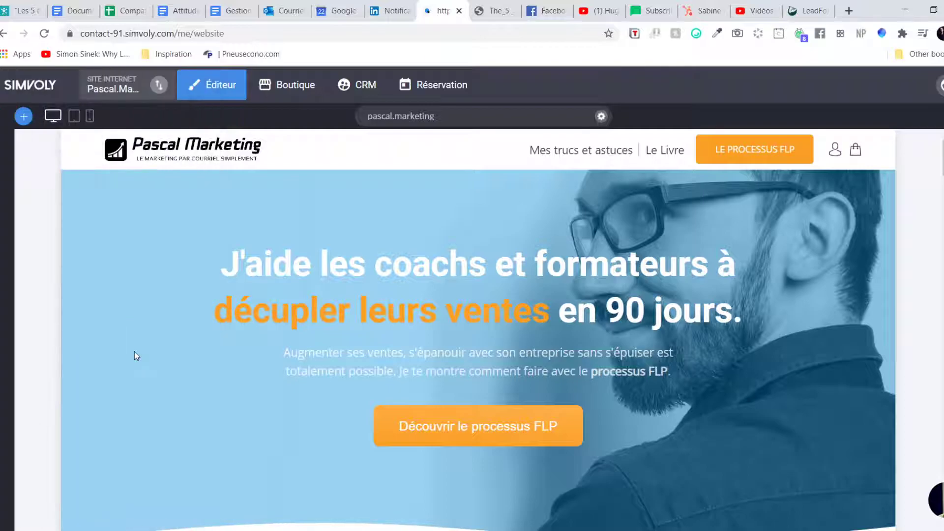
Step: Widen the pop-up section's padding and save the change
scroll(501, 206, "down", 1)
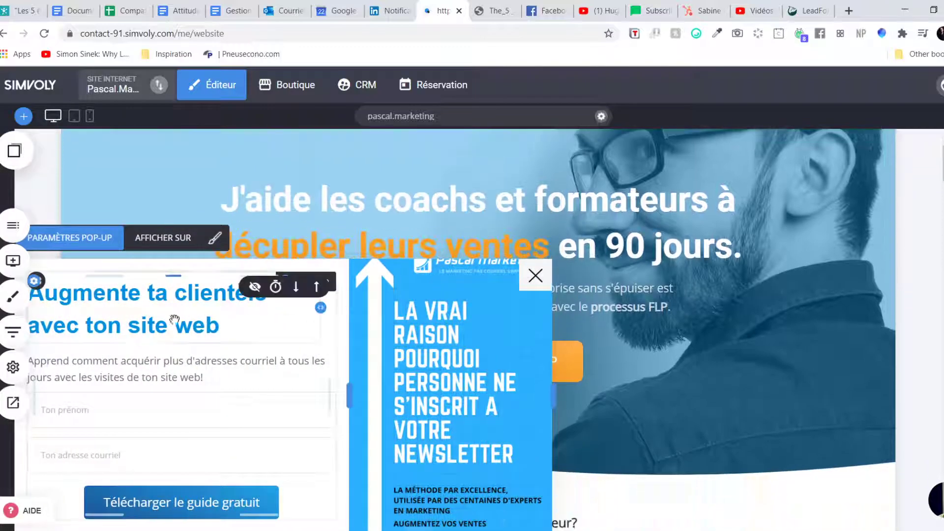
left_click_drag(34, 394, 44, 394)
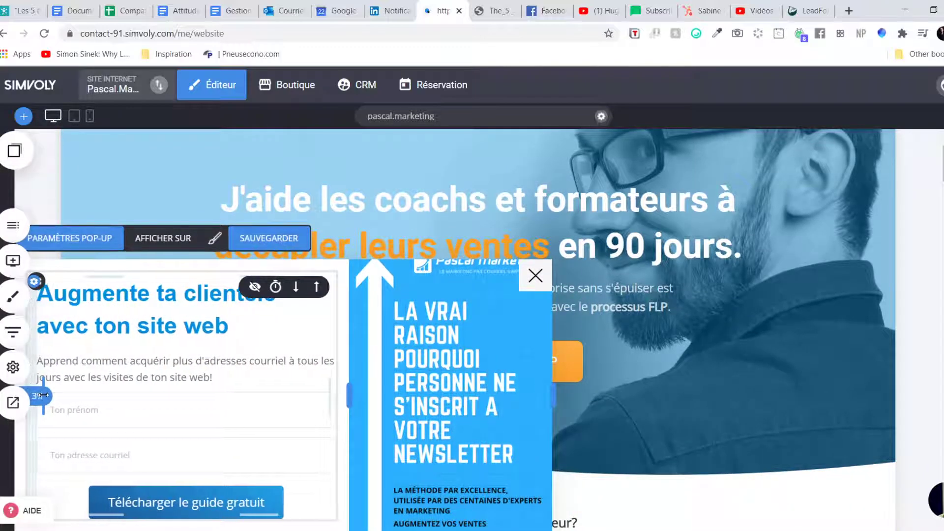
left_click(293, 244)
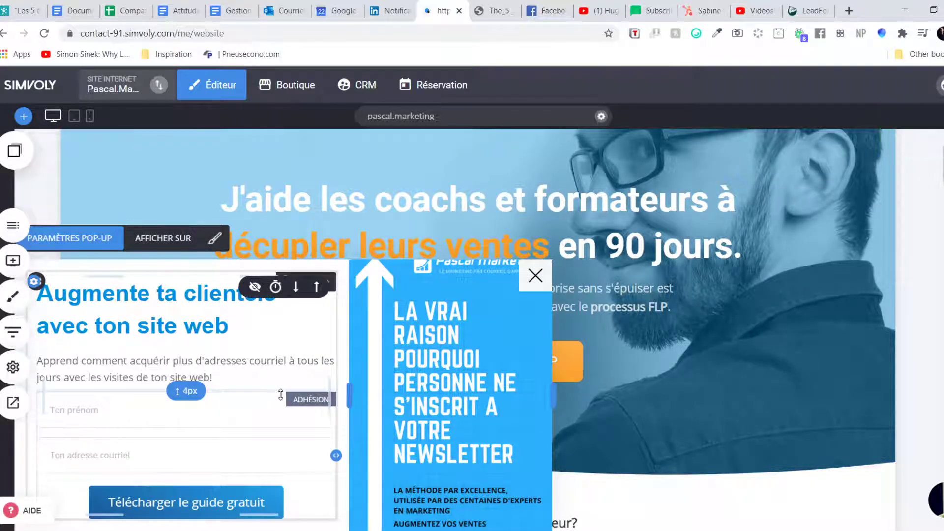
Step: Open the signup form's field list and select the Ton prénom field label
left_click(158, 422)
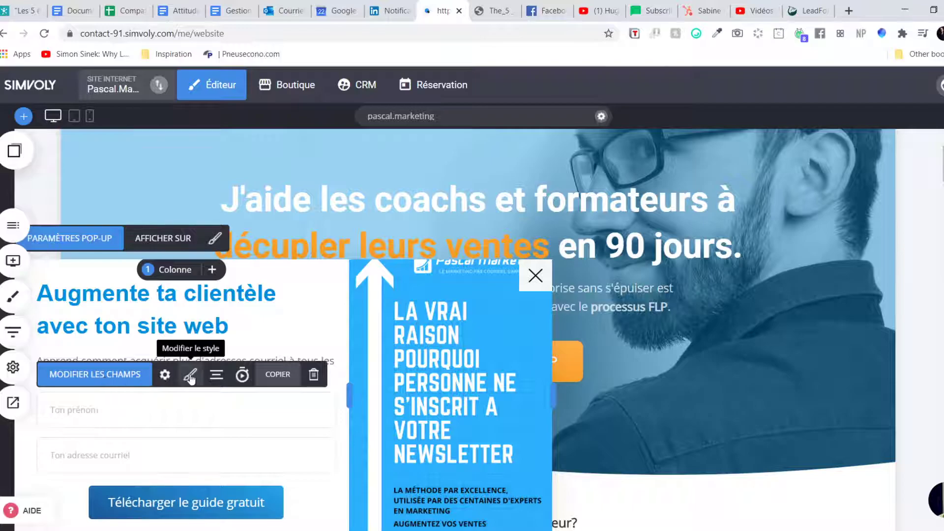
left_click(113, 376)
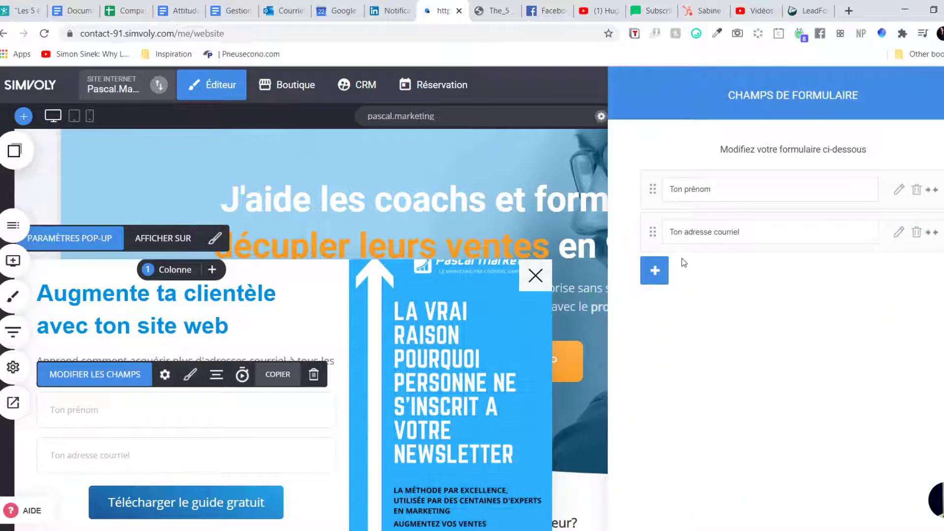
left_click_drag(688, 192, 757, 189)
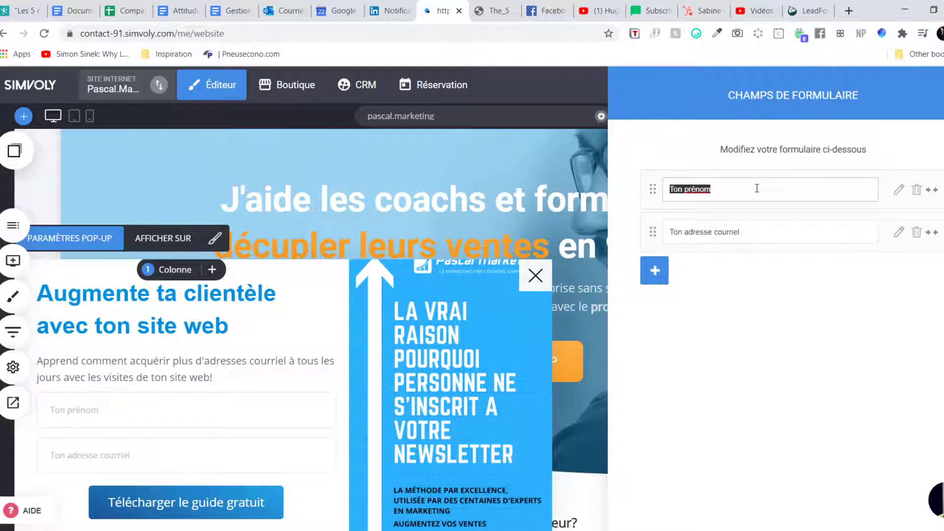
left_click(758, 189)
left_click_drag(669, 190, 742, 189)
Step: Select the Name field's {$name} merge tag on MailerLite's Fields page, then return to Simvoly
left_click(647, 10)
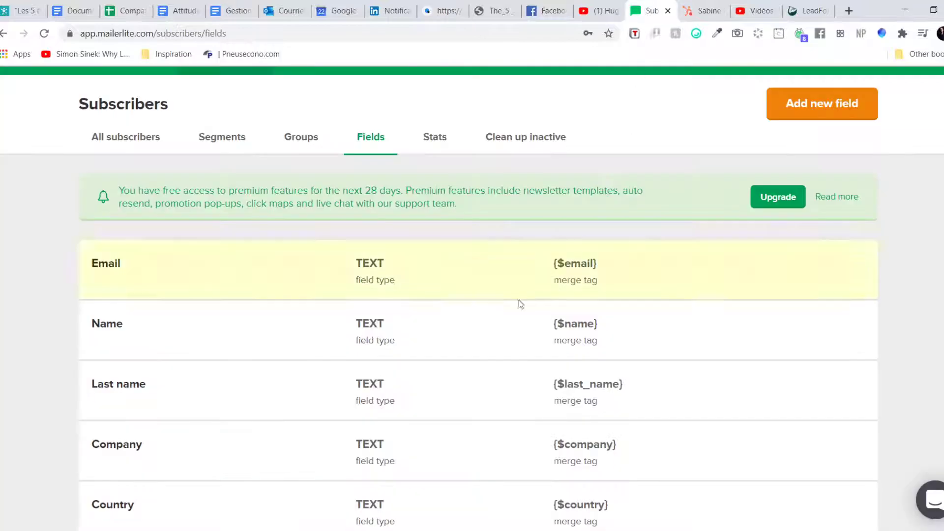
left_click_drag(557, 320, 624, 331)
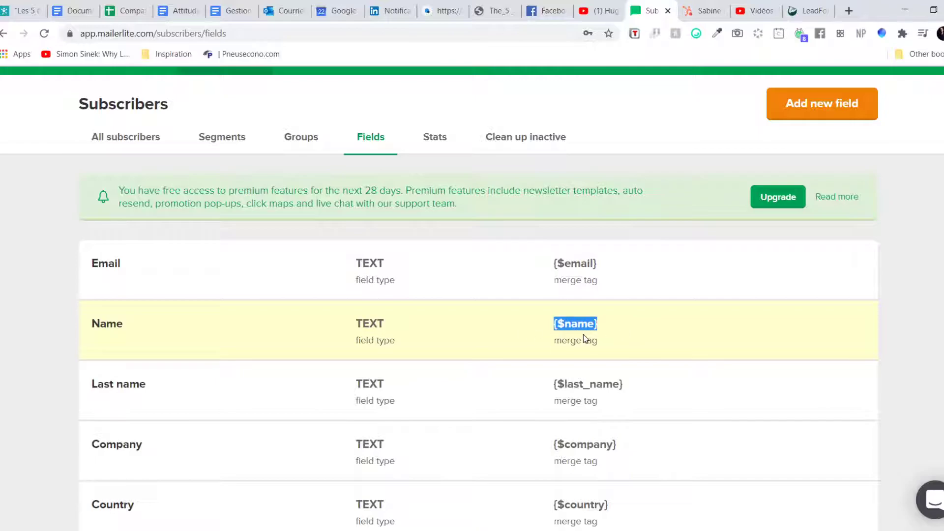
left_click(578, 323)
triple_click(579, 323)
left_click(603, 325)
left_click_drag(603, 325, 550, 325)
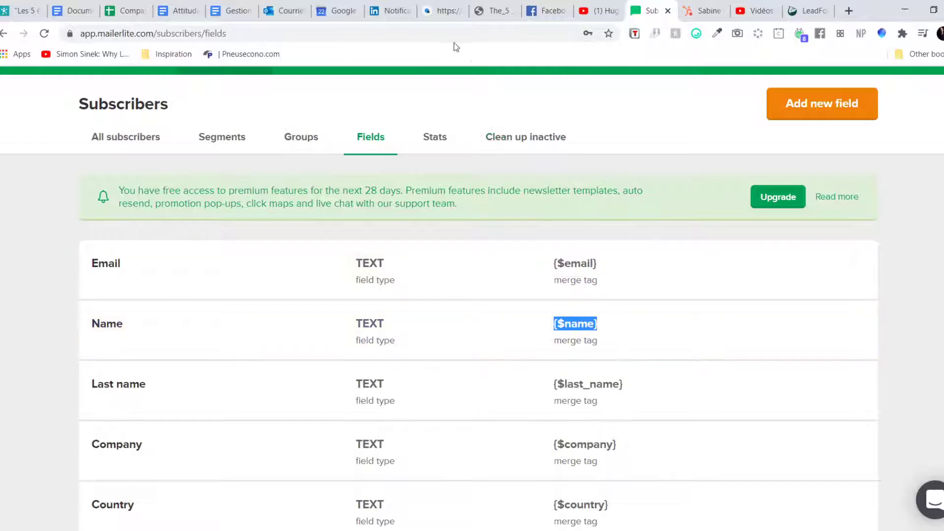
left_click(440, 11)
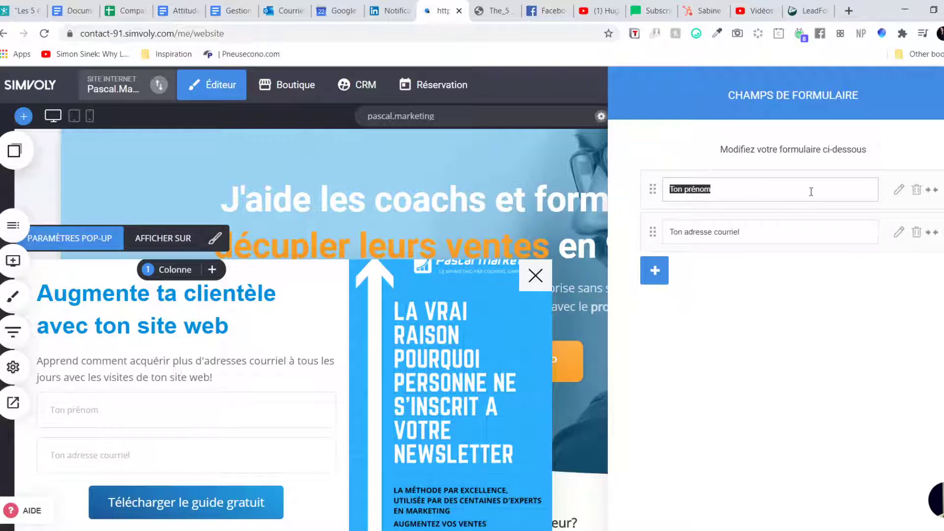
left_click(898, 193)
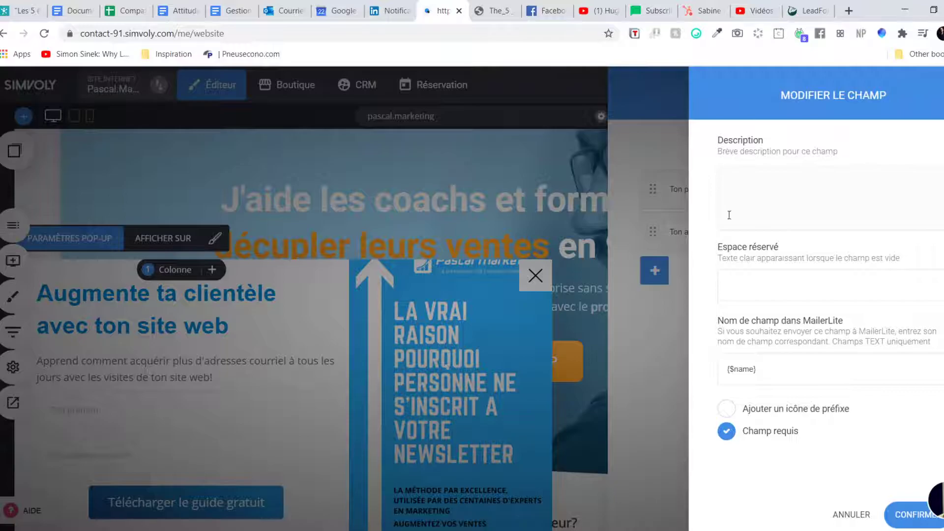
left_click_drag(718, 319, 845, 320)
left_click_drag(768, 373, 726, 373)
left_click(787, 232)
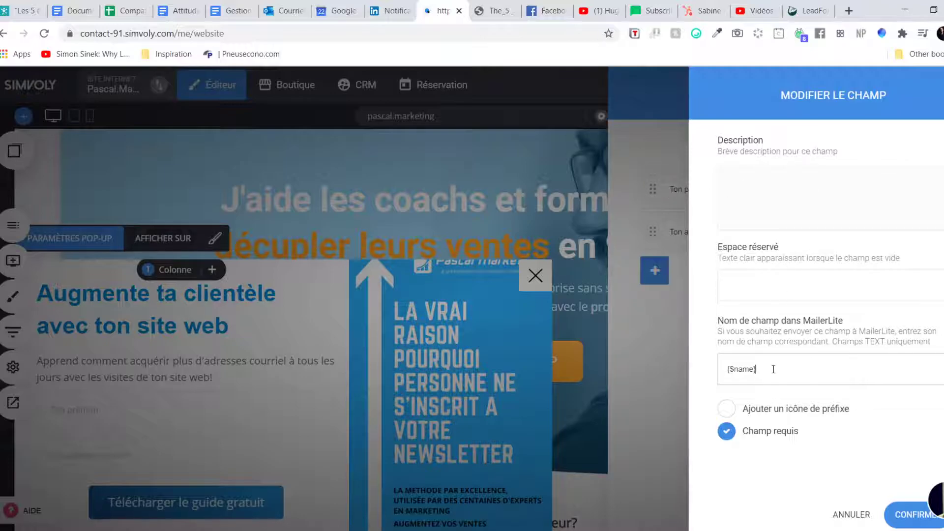
left_click(650, 11)
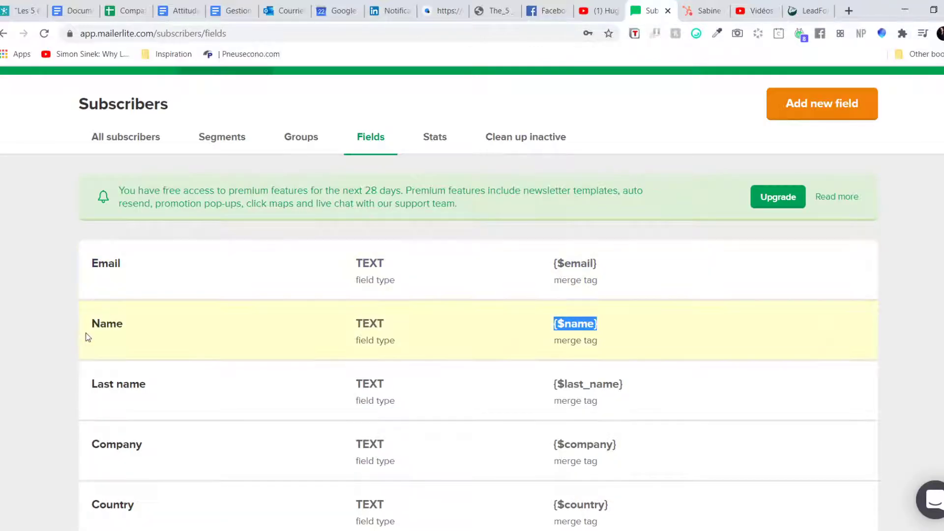
mouse_move(86, 329)
left_mouse_down()
mouse_move(519, 346)
mouse_move(639, 329)
mouse_move(93, 323)
left_mouse_up()
left_click(131, 323)
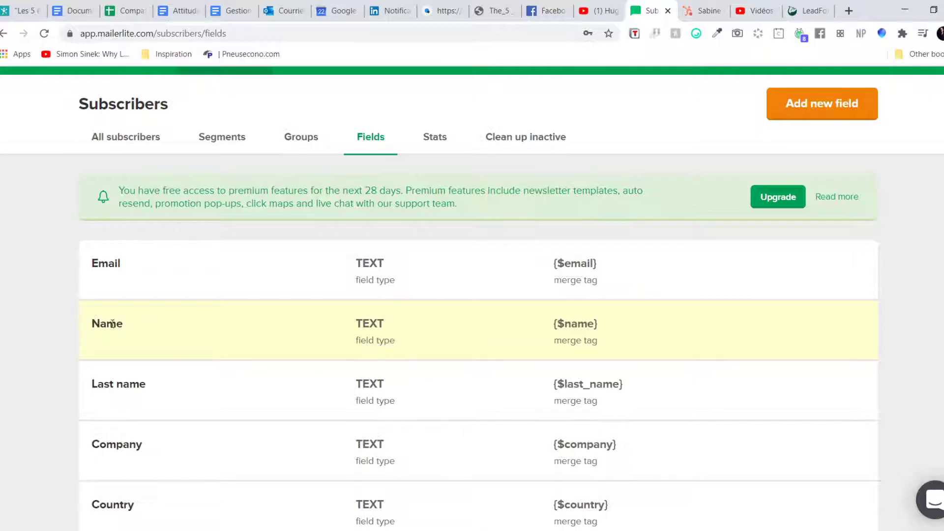
left_click_drag(178, 390, 630, 375)
left_click_drag(603, 326, 554, 323)
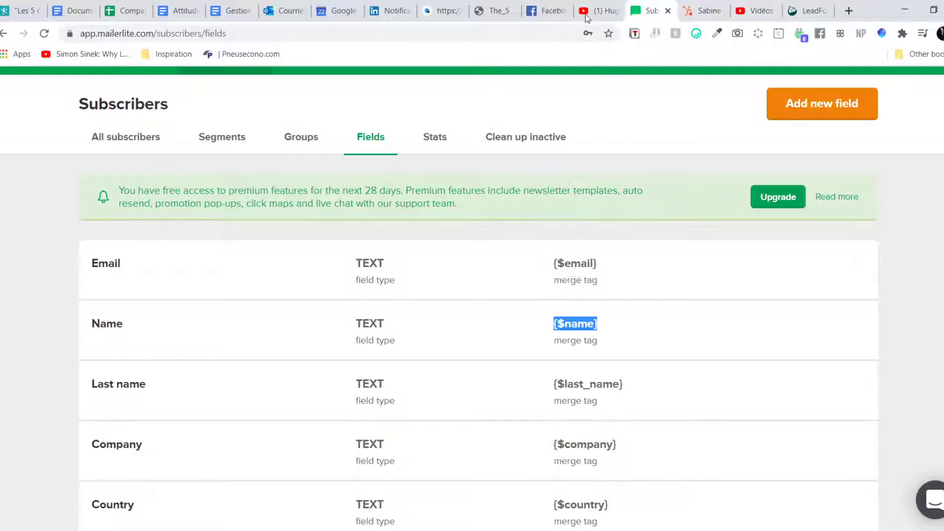
left_click(426, 15)
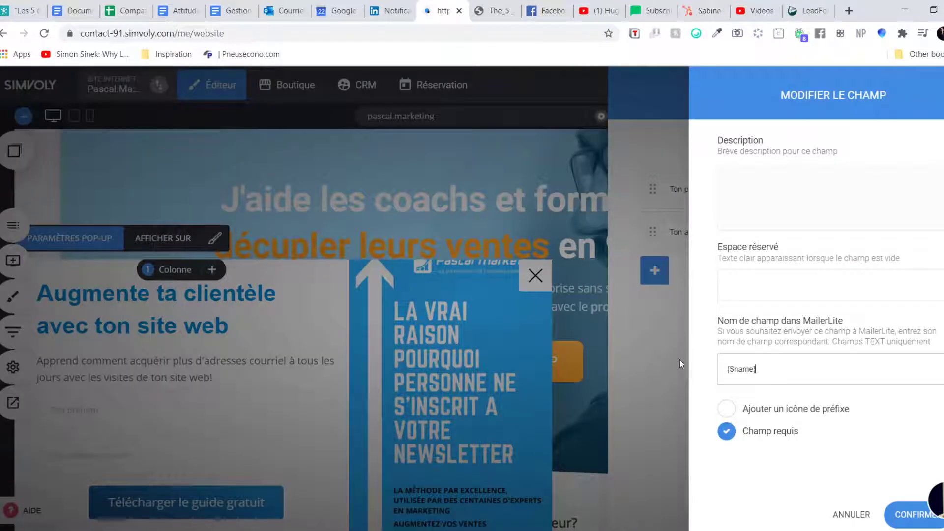
left_click(908, 516)
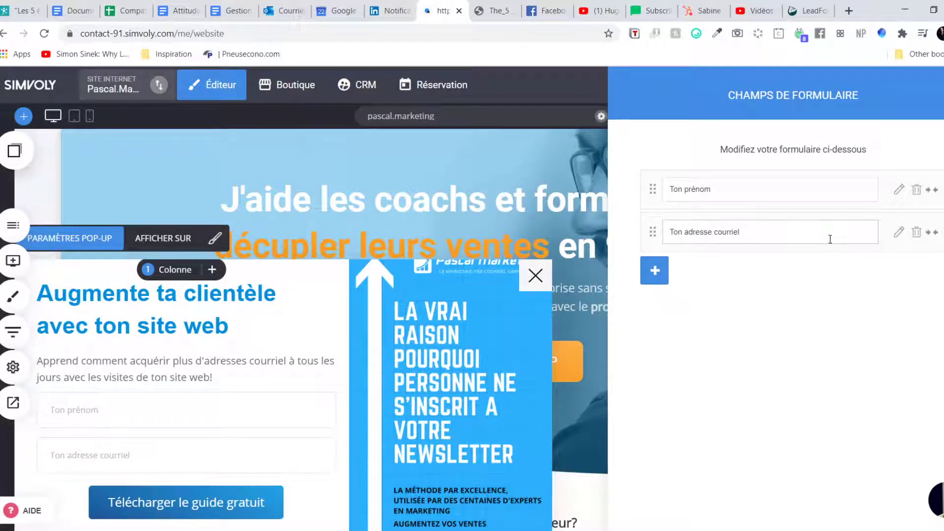
Step: Open the e-mail field's settings and clear its existing MailerLite field name
left_click(899, 232)
double_click(746, 457)
key("ctrl+a")
key("BackSpace")
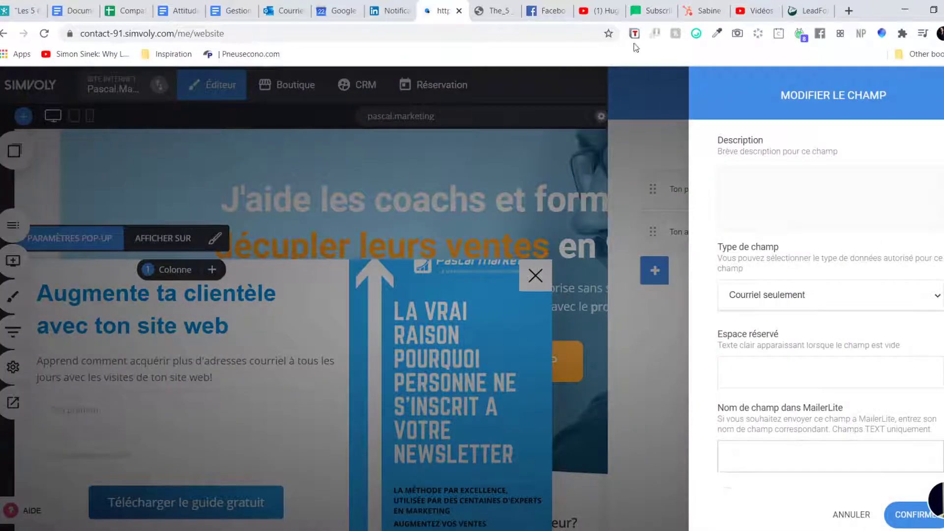
Step: Select the {$email} merge tag on MailerLite's subscriber Fields page
left_click(635, 10)
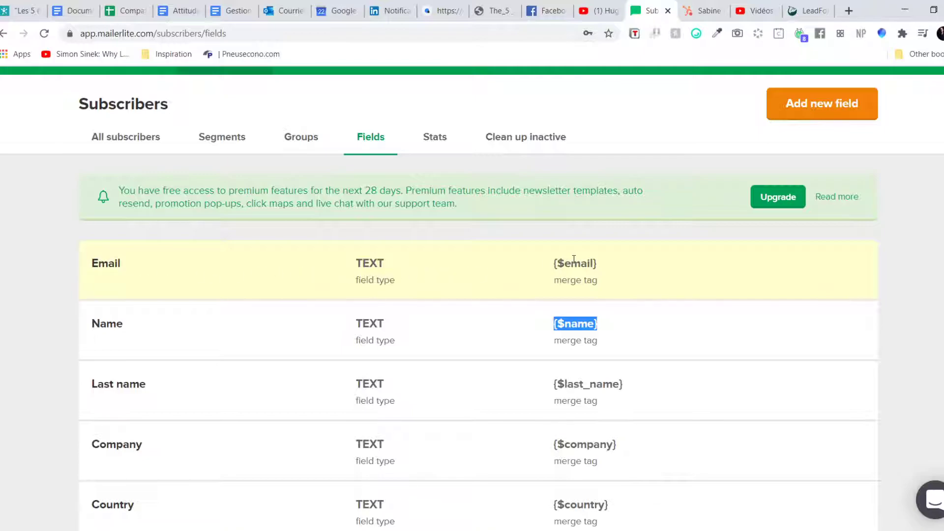
left_click(574, 259)
double_click(574, 260)
left_click(596, 266)
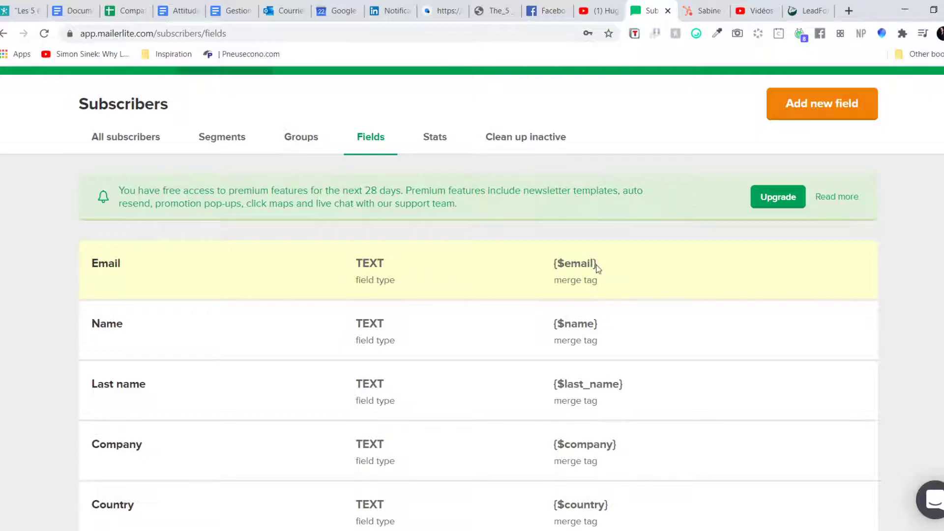
double_click(582, 264)
key("ctrl+c")
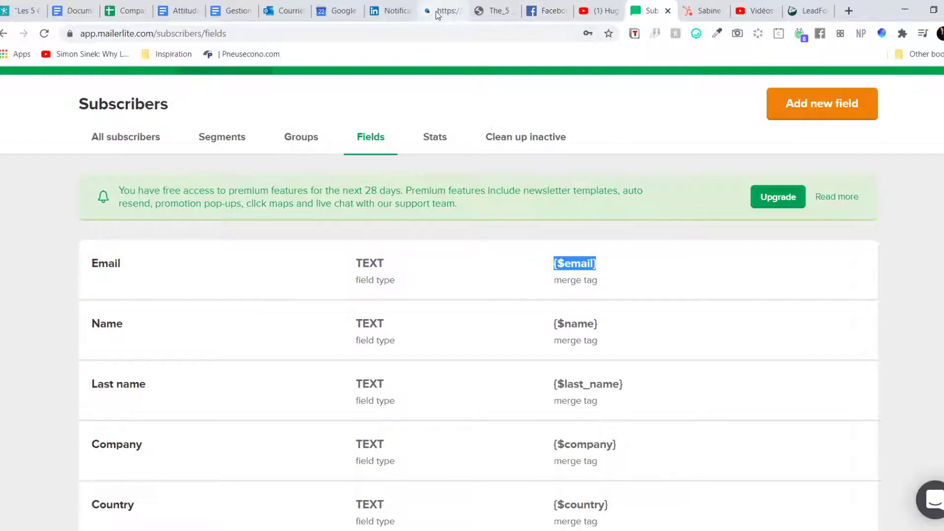
Step: Paste {$email} as the e-mail field's MailerLite field name and confirm
left_click(455, 12)
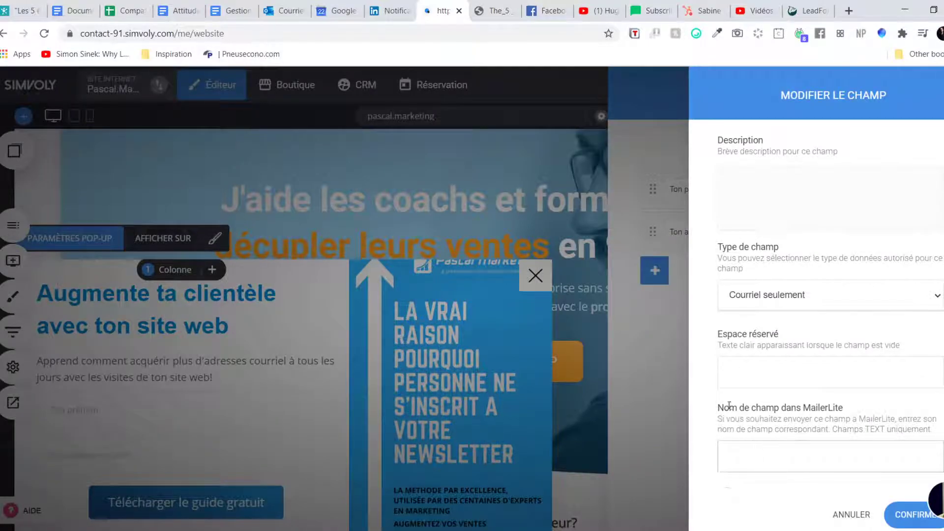
left_click_drag(718, 408, 850, 415)
left_click(795, 453)
key("ctrl+v")
left_click(899, 520)
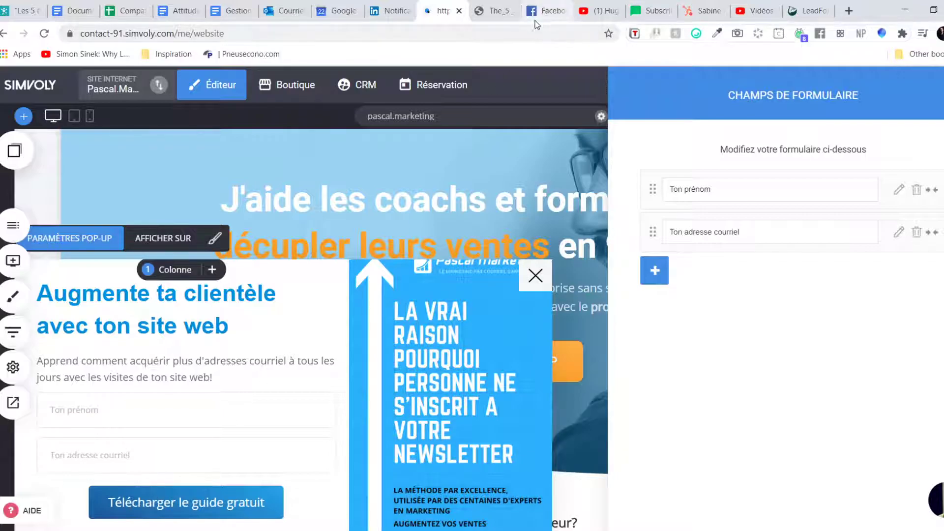
Step: Close the form fields list and review MailerLite's subscriber groups
left_click(282, 378)
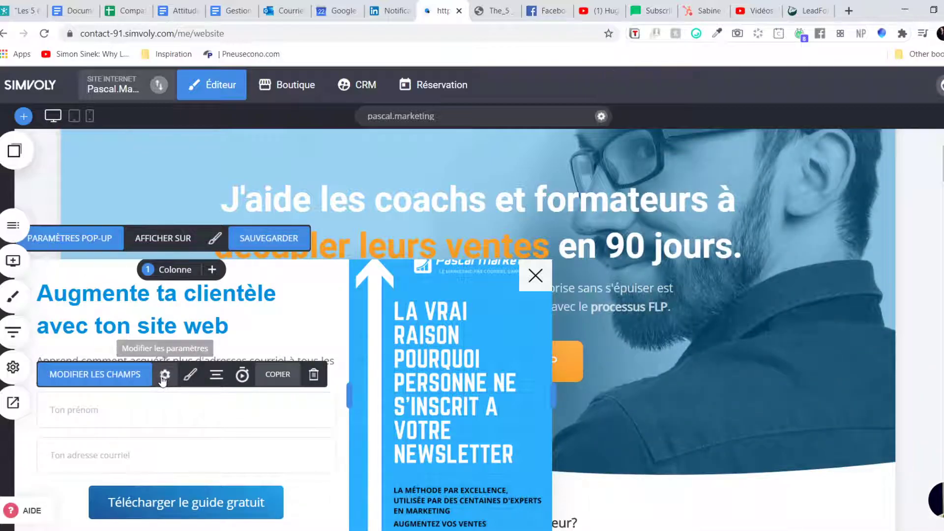
left_click(650, 10)
scroll(669, 177, "up", 1)
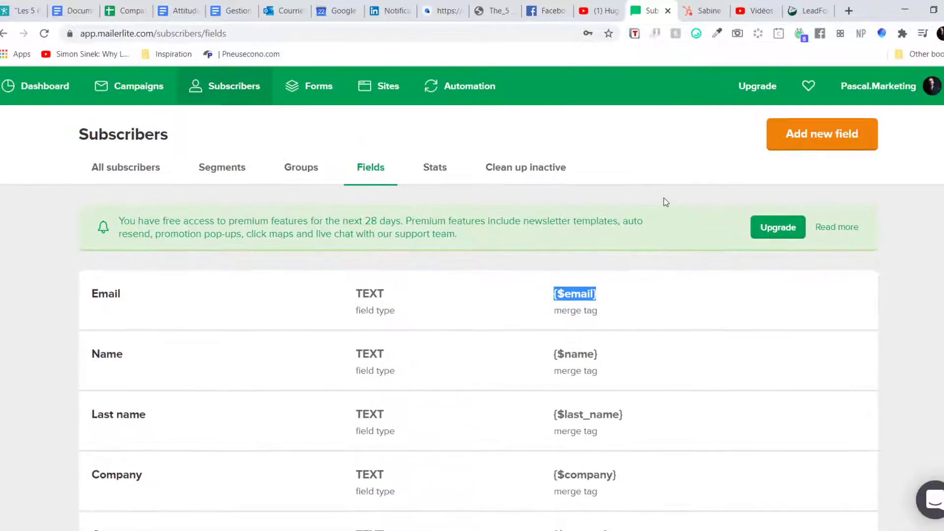
left_click(293, 172)
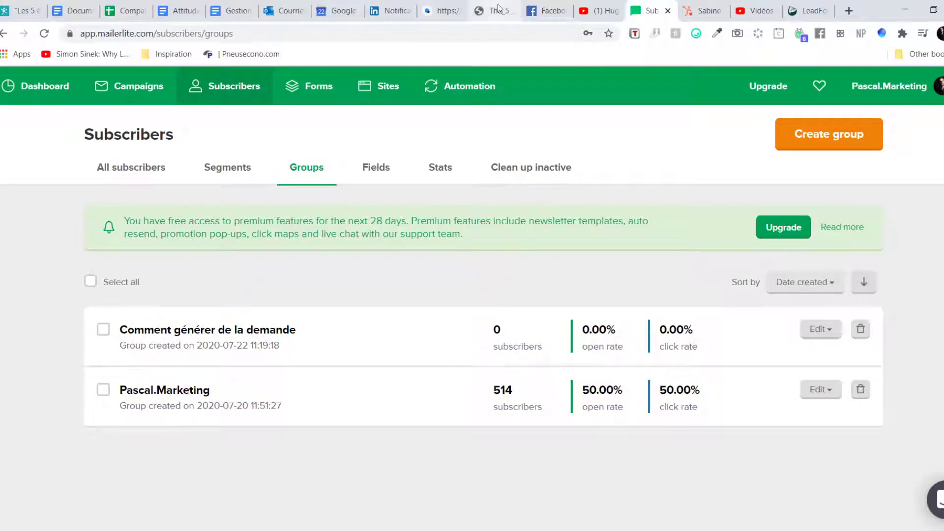
Step: Return to the Simvoly pop-up editor tab
left_click(556, 9)
left_click(601, 10)
left_click(651, 10)
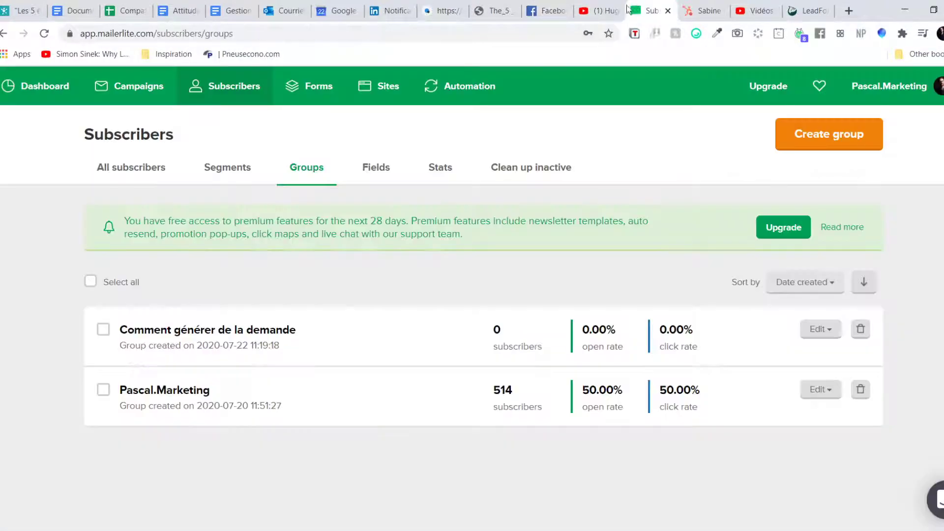
left_click(442, 10)
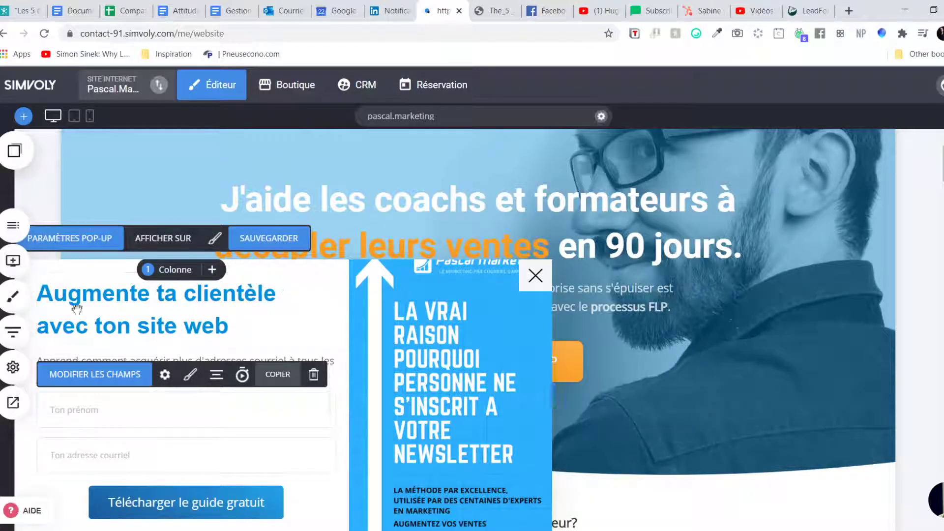
Step: Open the form's settings and its MailerLite list selection
left_click(166, 375)
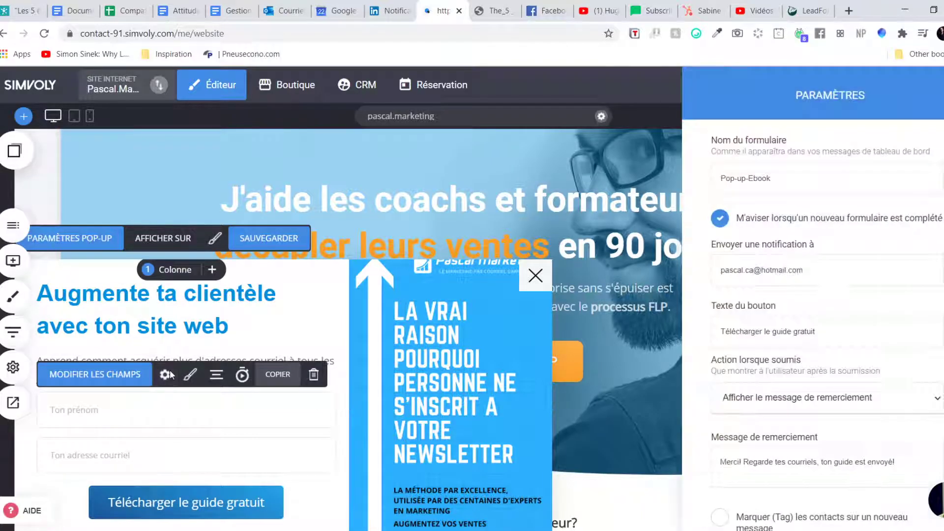
scroll(774, 176, "down", 1)
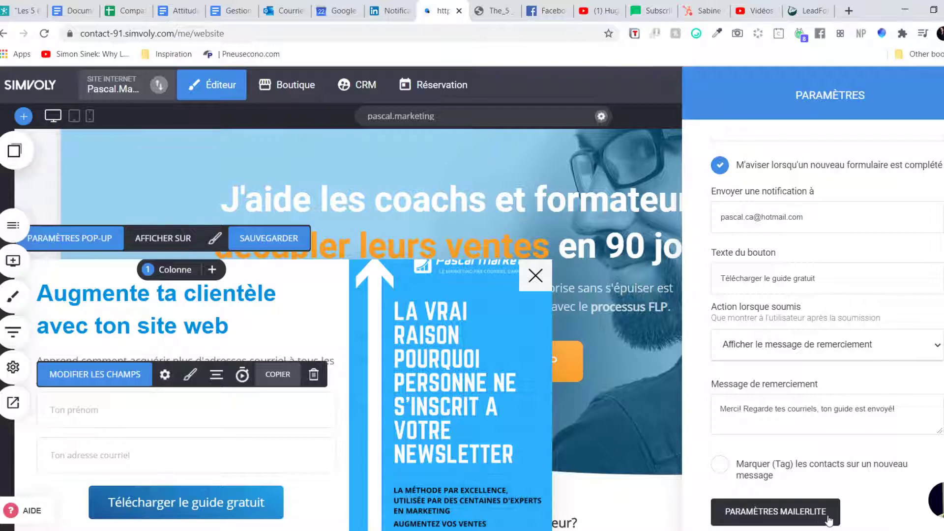
left_click(740, 511)
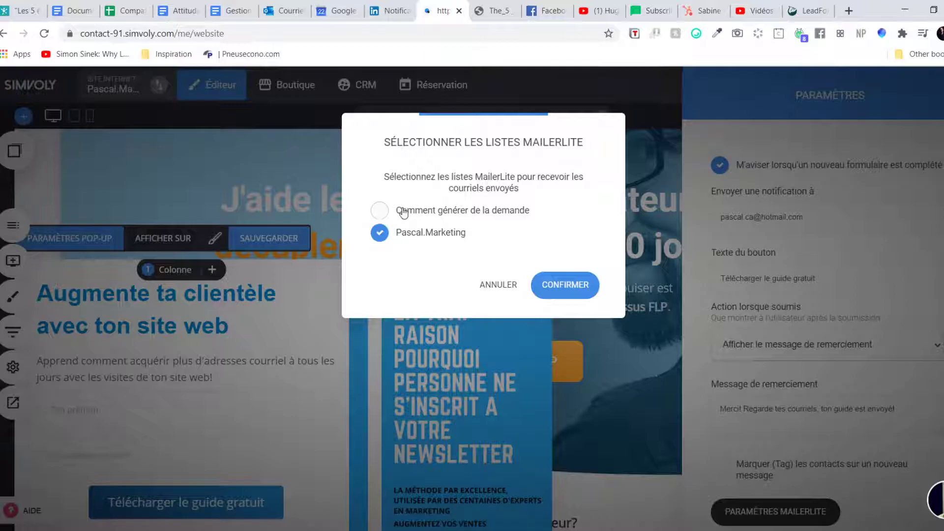
Step: Tick 'Comment générer de la demande', untick 'Pascal.Marketing', and confirm the list choice
left_click(649, 10)
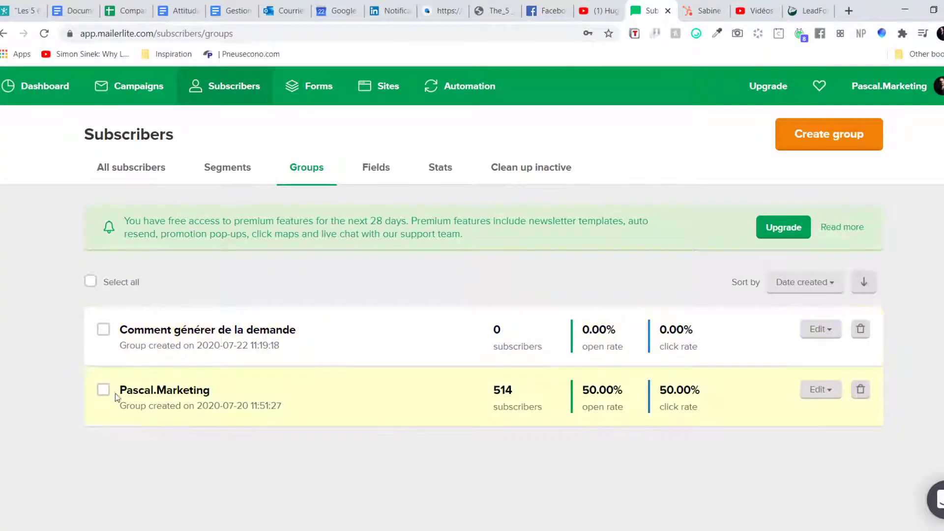
left_click(441, 8)
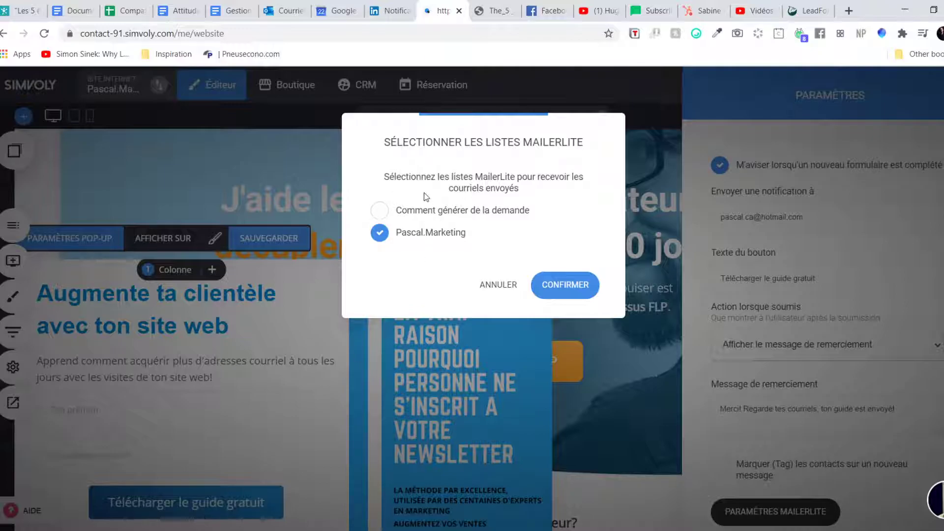
left_click(407, 215)
left_click(403, 218)
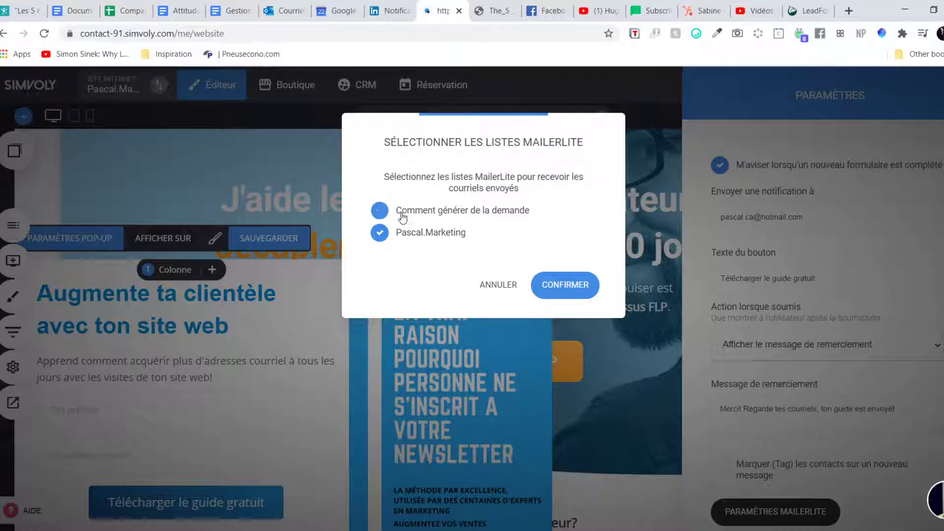
left_click(382, 213)
left_click(385, 233)
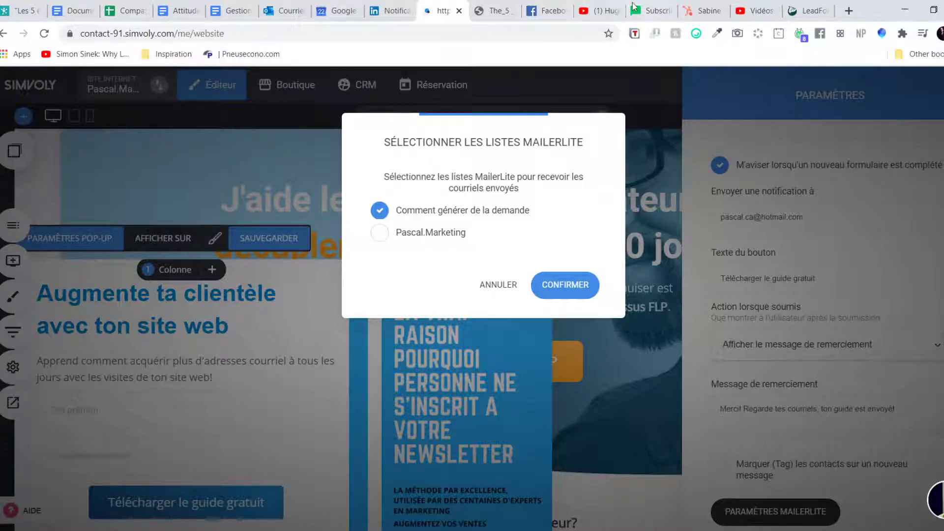
left_click(651, 11)
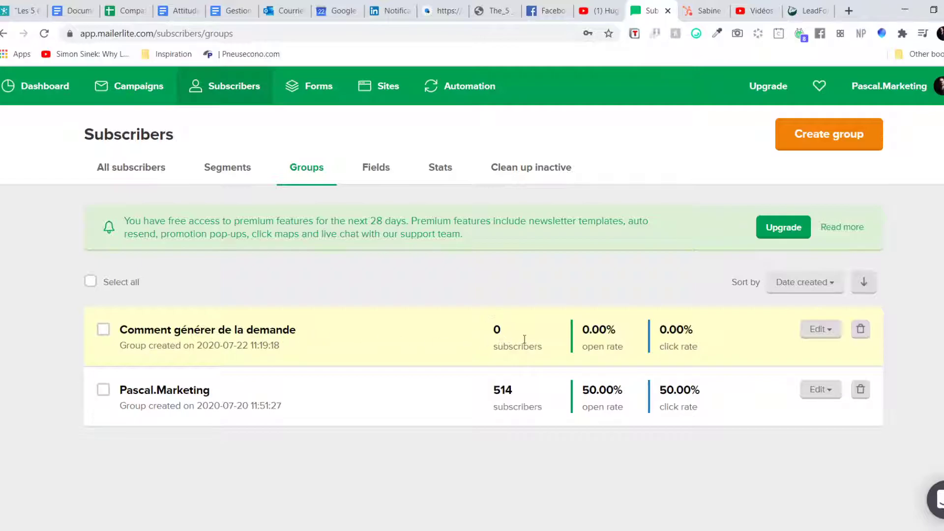
left_click(448, 11)
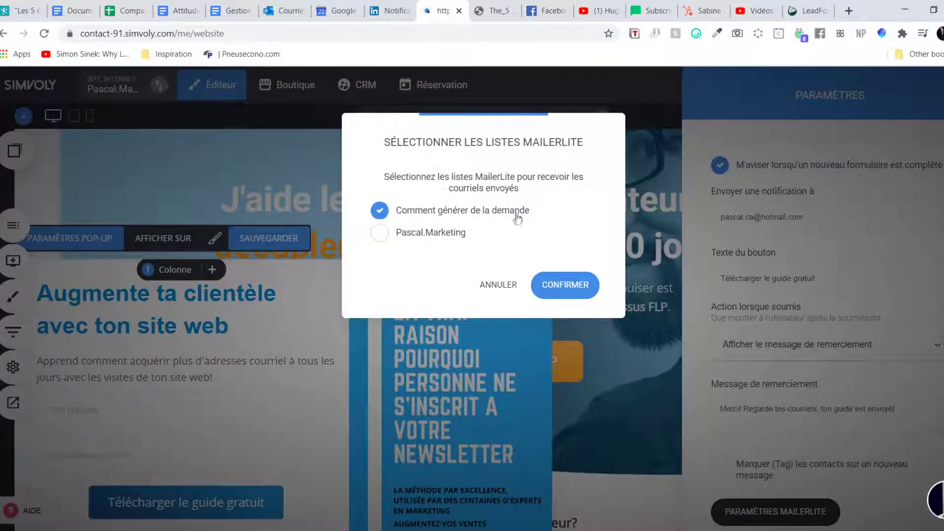
left_click(564, 299)
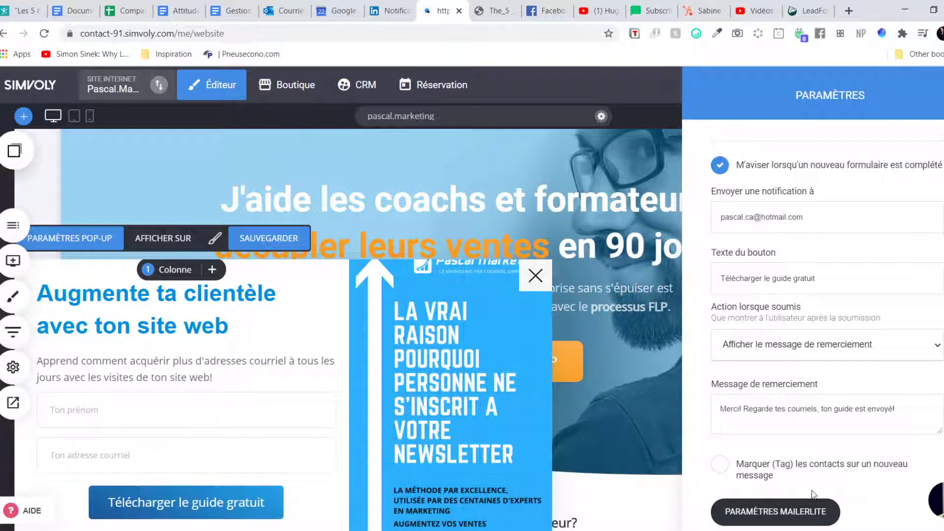
Step: Close the form settings, save the pop-up, and open the live pascal.marketing site
left_click(638, 402)
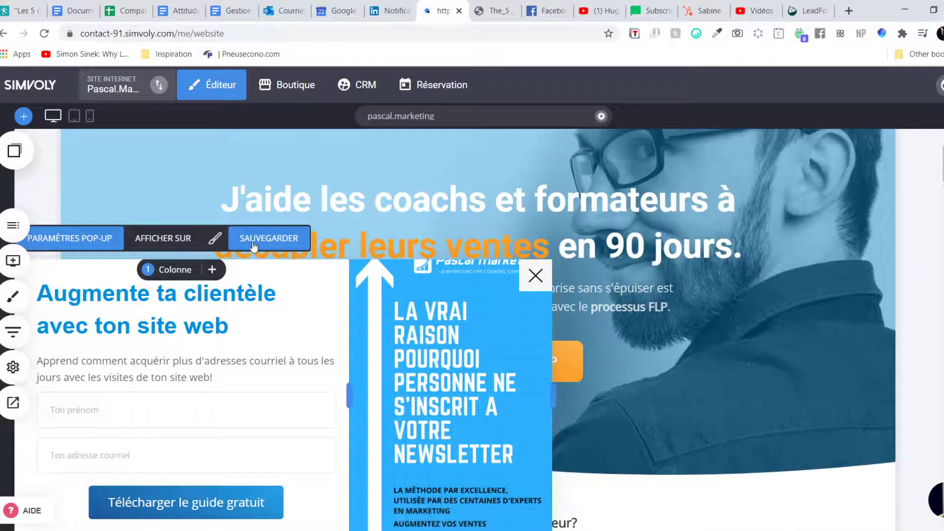
left_click(274, 241)
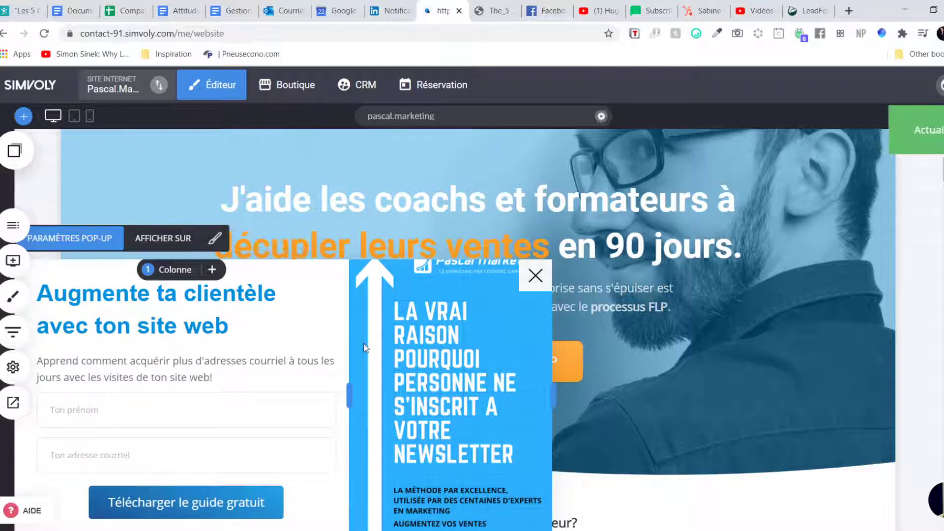
left_click(431, 119)
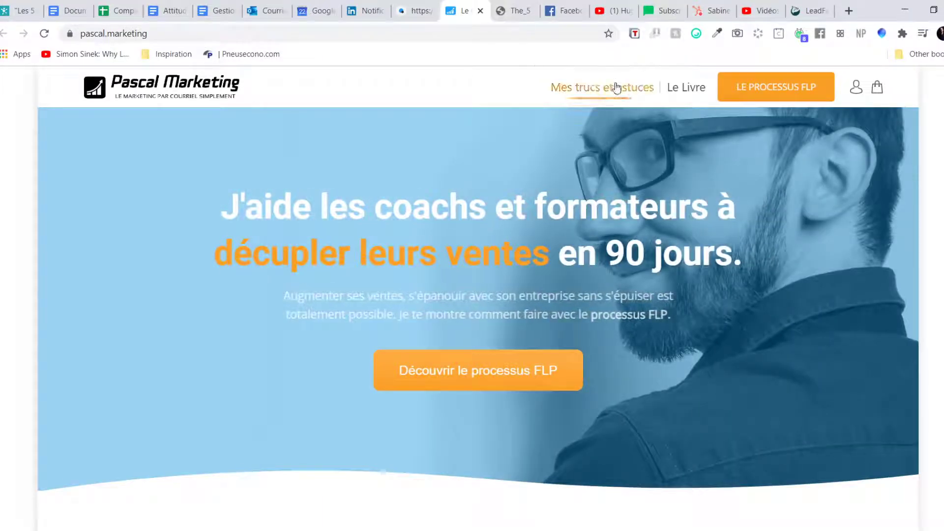
Step: Open the 'Ma liste de livres que je recommande' article from Mes trucs et astuces
left_click(596, 93)
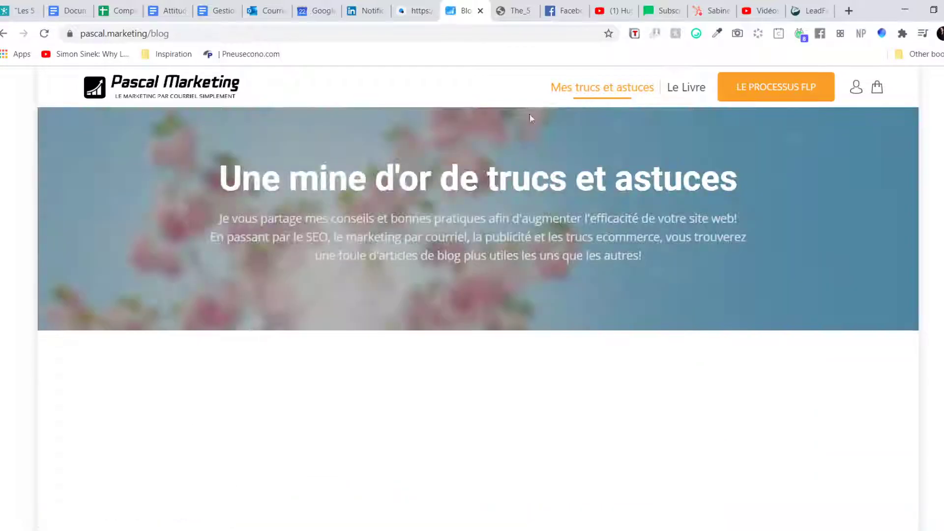
scroll(790, 196, "down", 1)
scroll(792, 199, "up", 1)
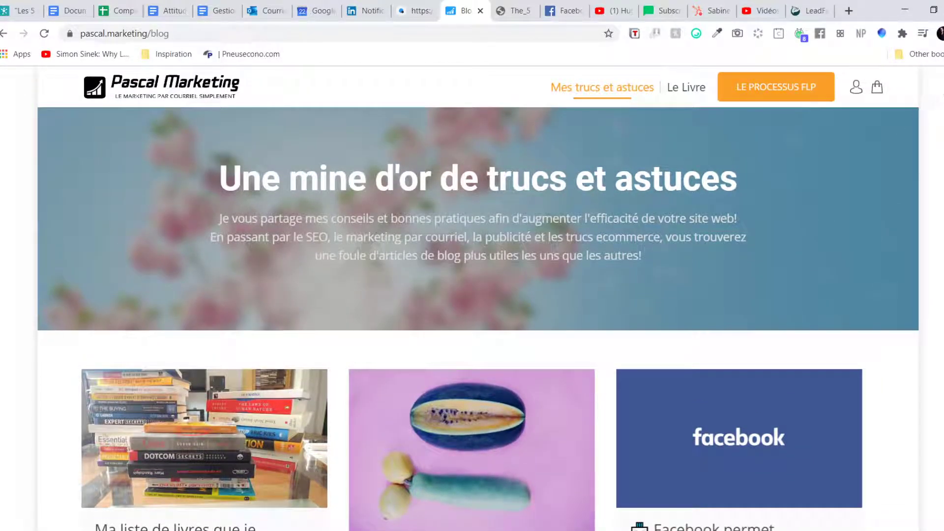
left_click(247, 465)
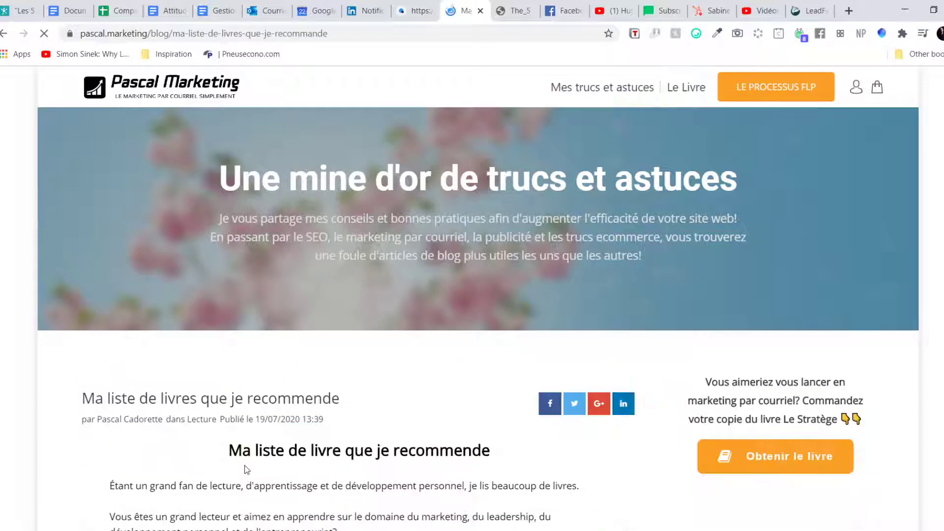
Step: Scroll to the newsletter pop-up, enter a first name and e-mail, and submit it
scroll(665, 272, "down", 2)
scroll(665, 271, "down", 15)
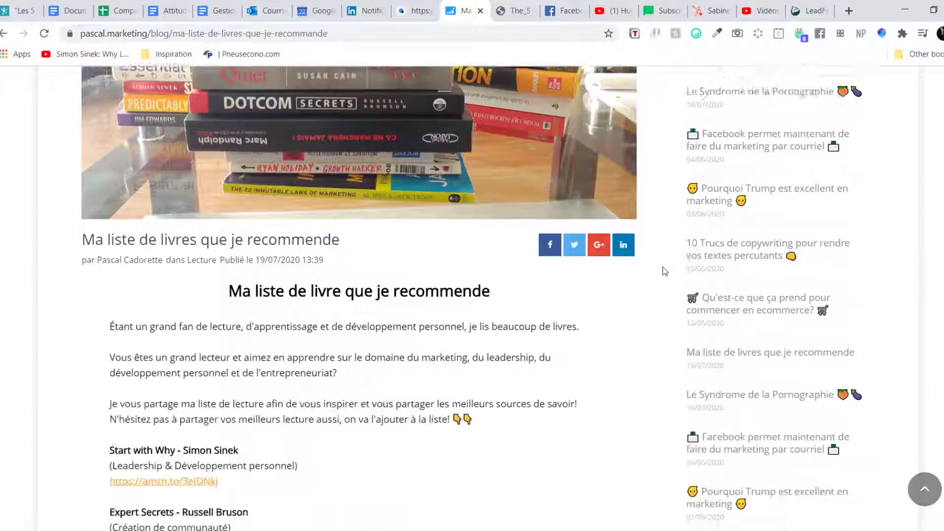
scroll(665, 272, "down", 20)
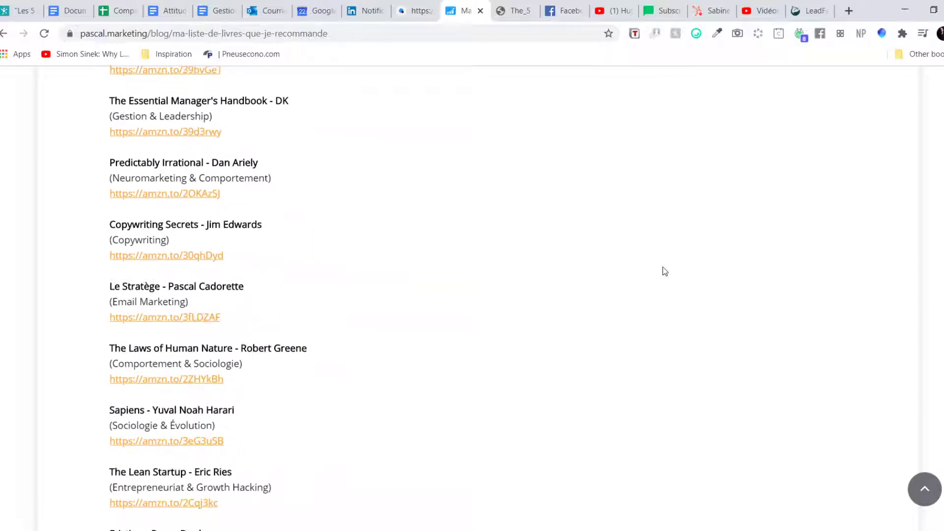
scroll(665, 271, "down", 12)
scroll(665, 271, "up", 18)
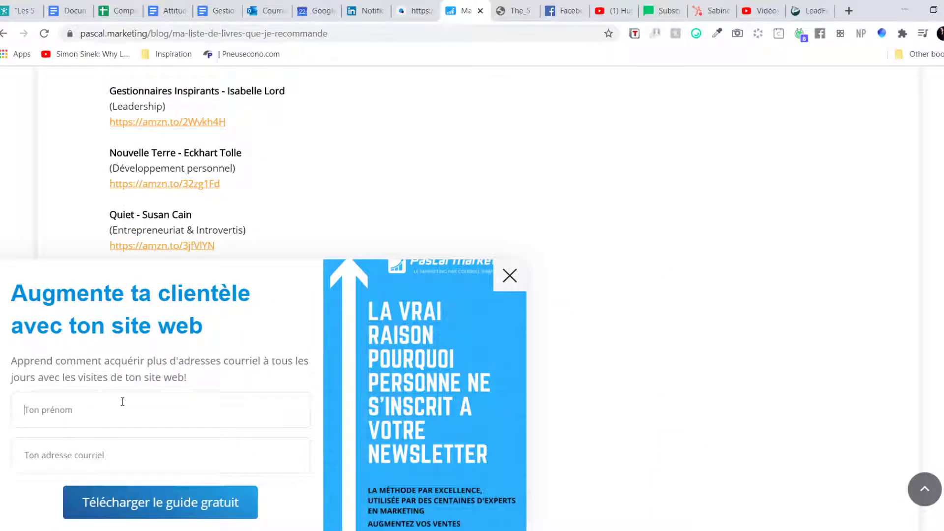
type("P")
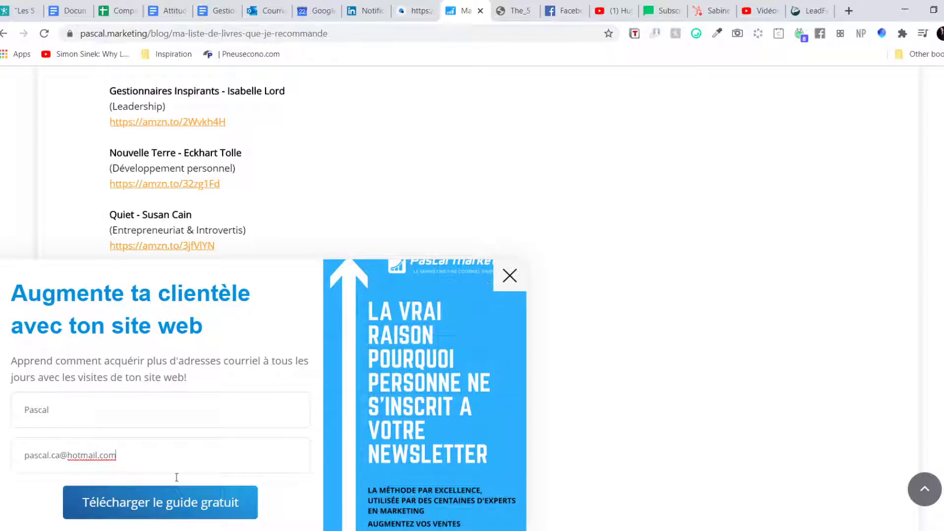
left_click(143, 514)
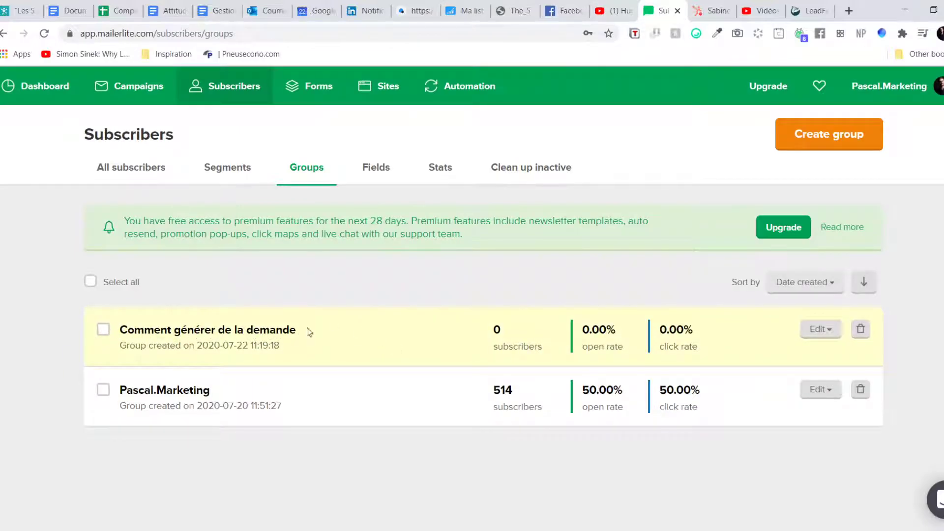
Step: Review the 'Comment générer de la demande' workflow steps, then view the subscriber groups
left_click(446, 94)
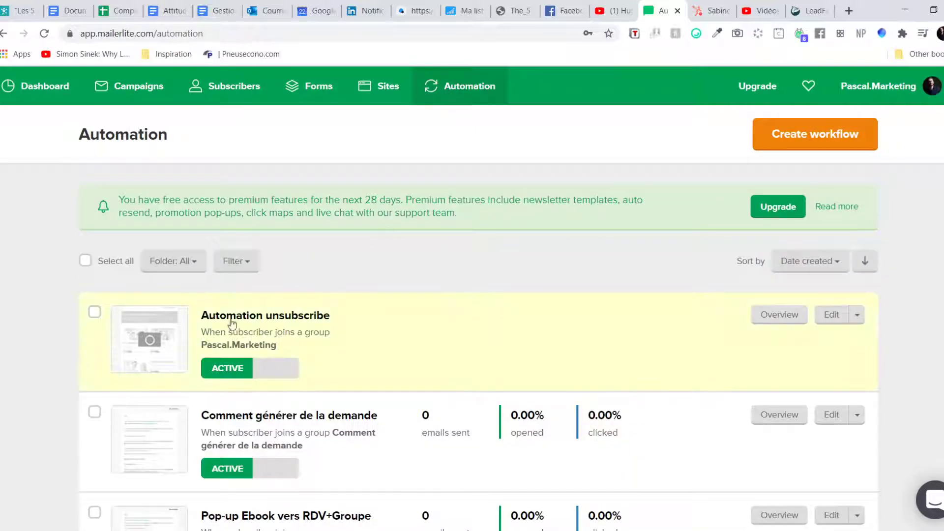
scroll(327, 318, "down", 3)
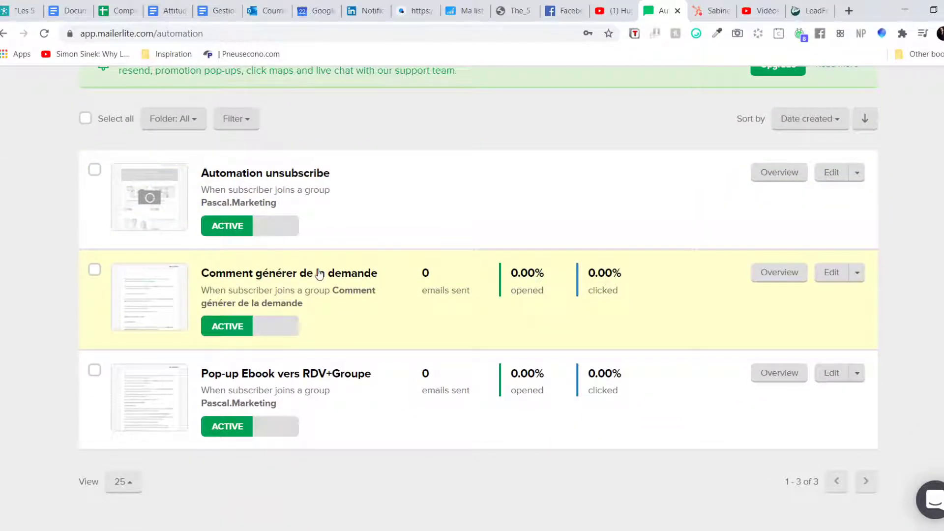
left_click(320, 274)
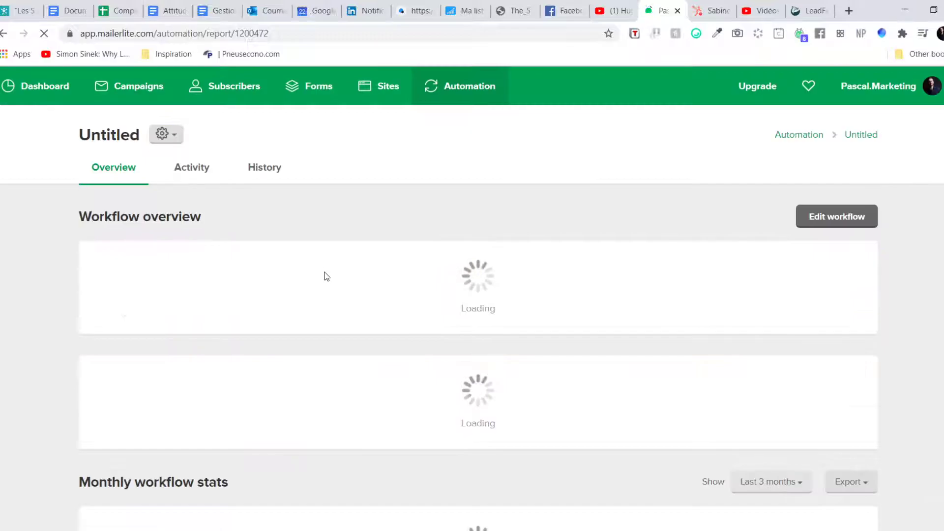
left_click(831, 218)
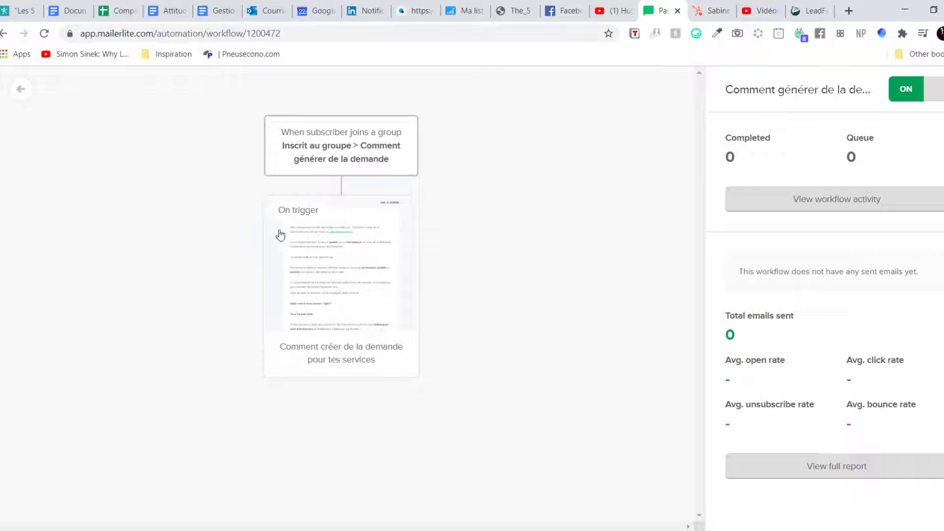
left_click(24, 94)
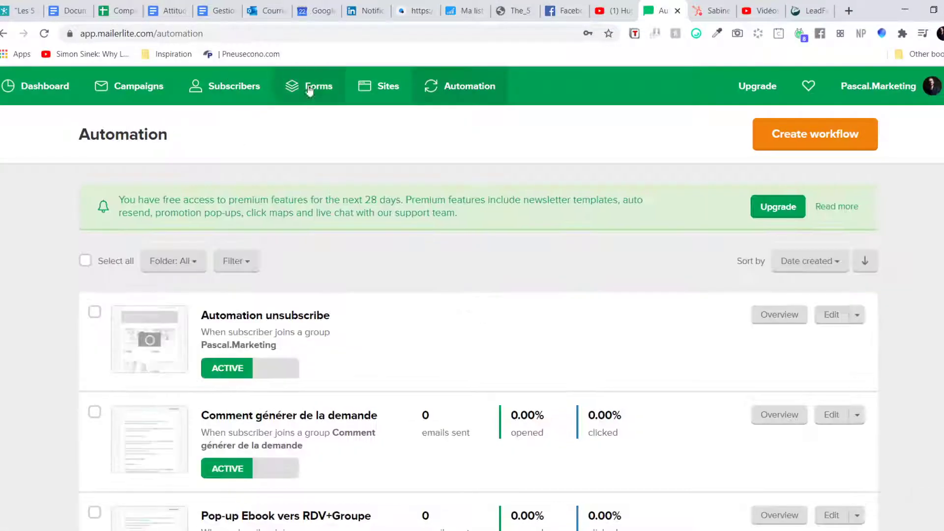
left_click(226, 86)
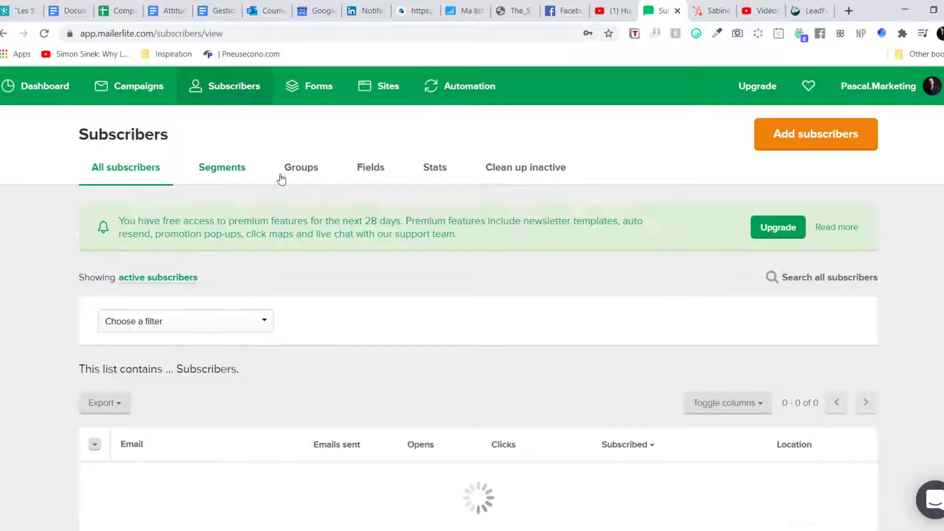
left_click(290, 173)
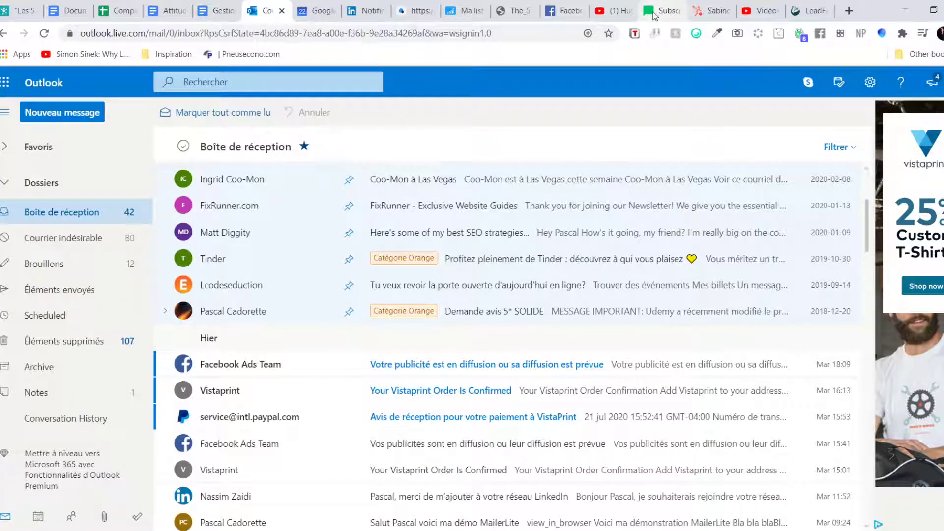
Step: Submit the filled live pop-up as a test subscriber and return to MailerLite's groups
left_click(661, 11)
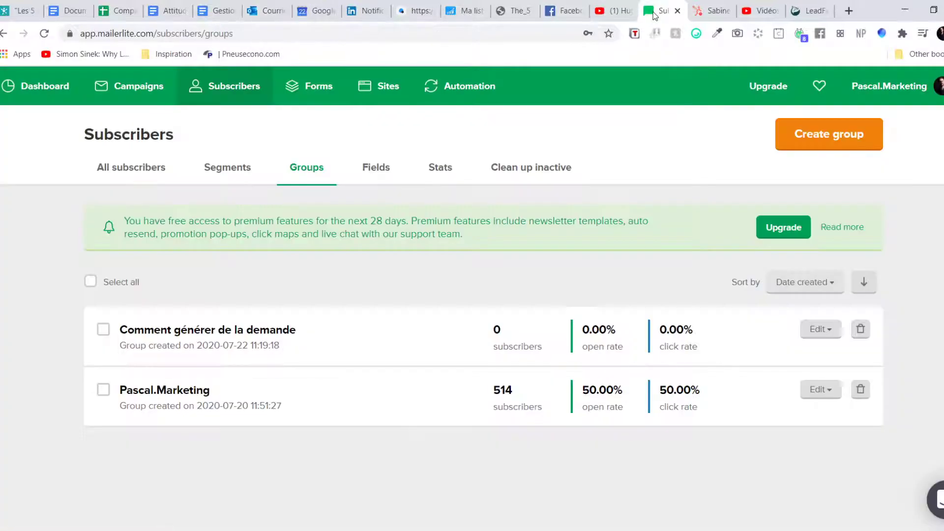
left_click(463, 11)
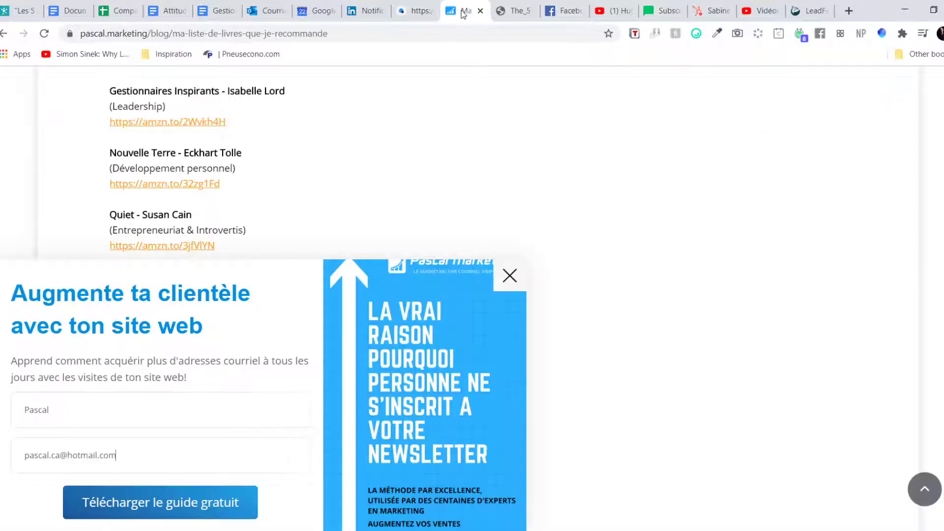
left_click(165, 503)
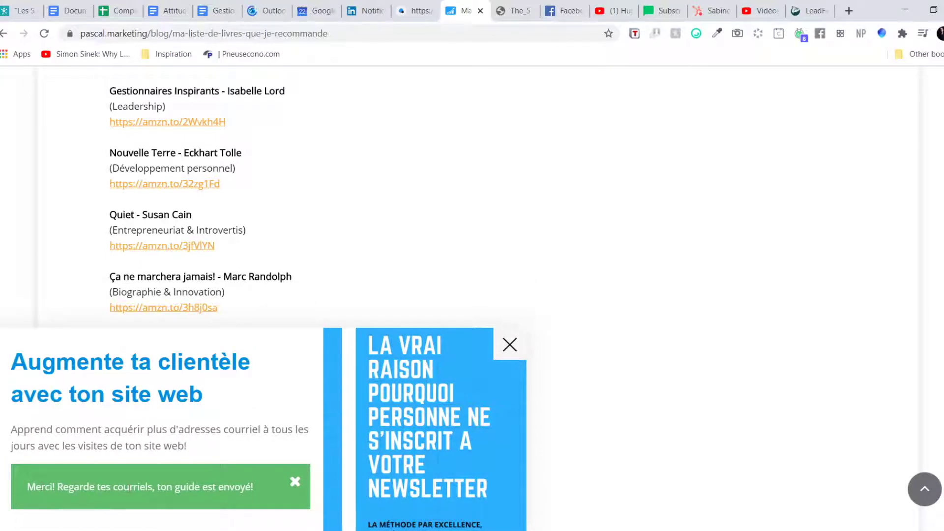
left_click(663, 13)
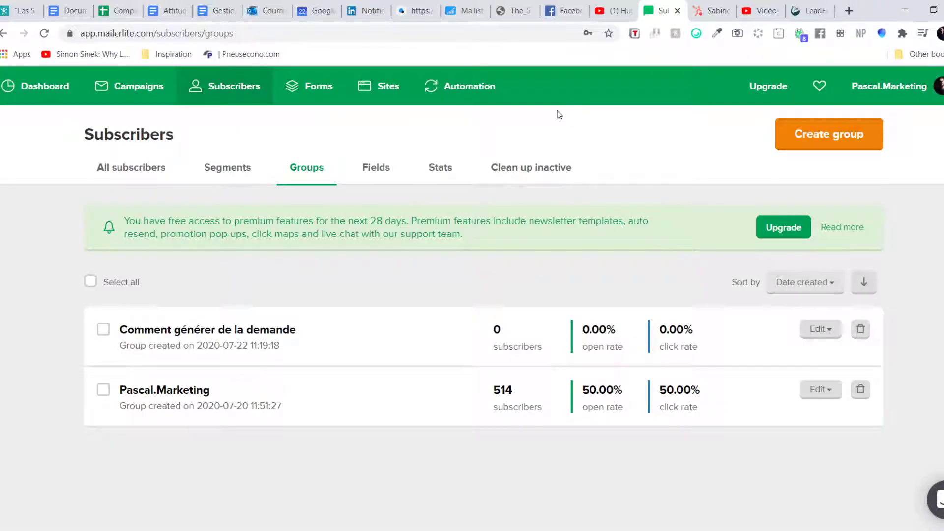
Step: Reload the MailerLite groups to confirm 'Comment générer de la demande' now shows 1 subscriber
key("F5")
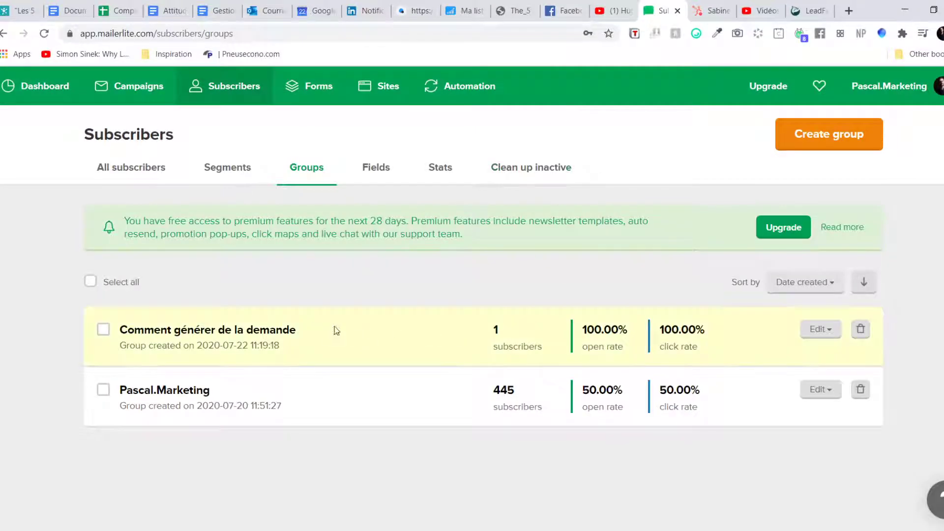
left_click_drag(498, 327, 546, 352)
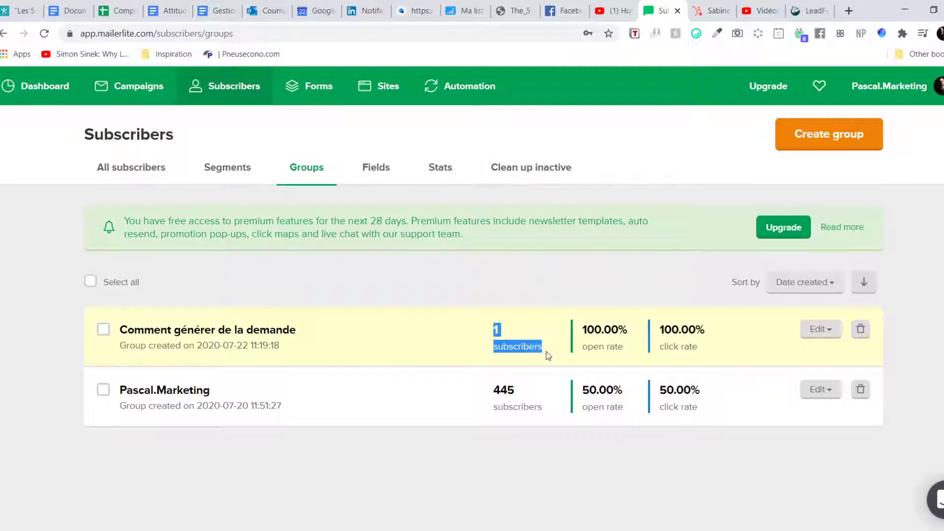
left_click(259, 12)
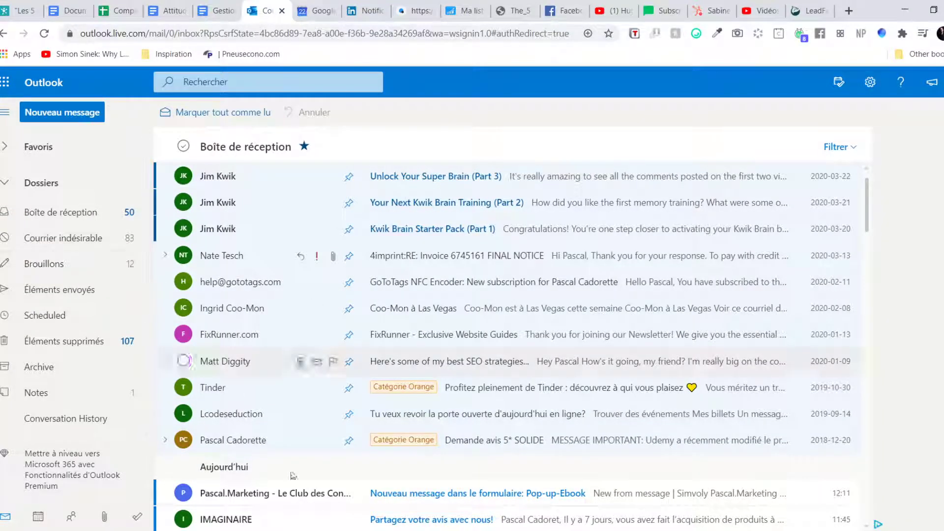
Step: Open the Pop-up-Ebook form notification email in Outlook
left_click(250, 494)
left_click_drag(205, 146, 240, 146)
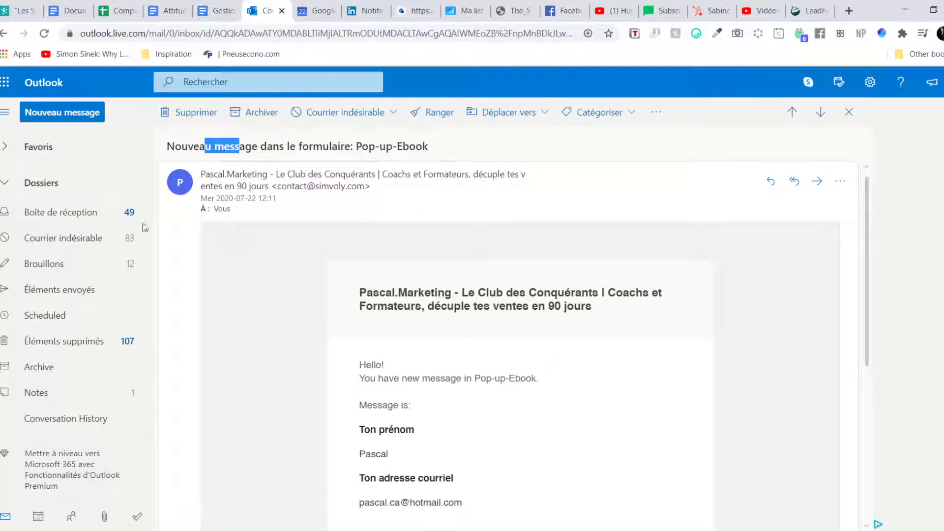
left_click(85, 219)
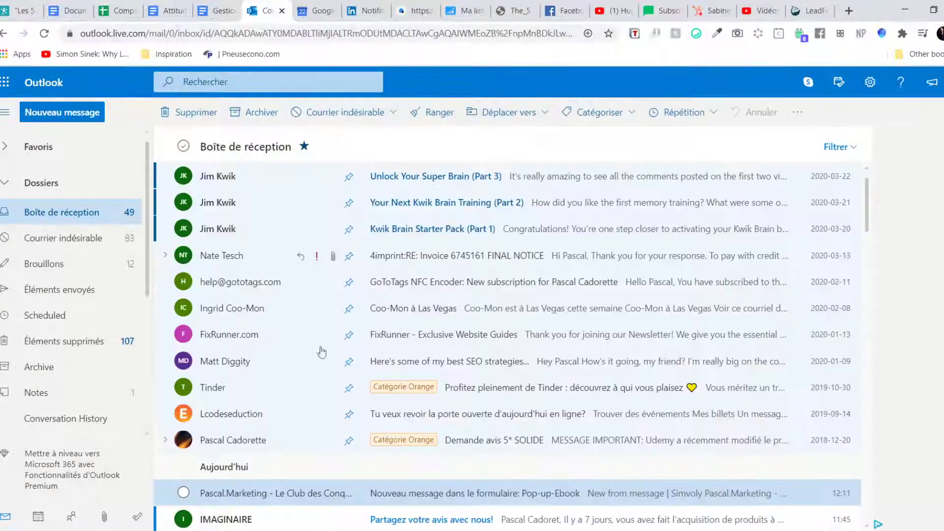
Step: Mark the junked welcome email 'Comment créer de la demande pour tes services' as legitimate mail
left_click(87, 239)
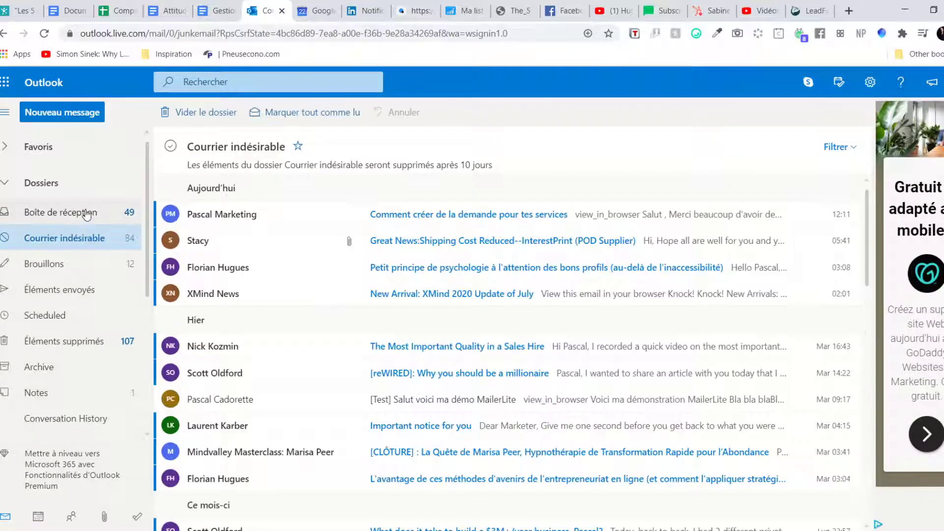
left_click(409, 218)
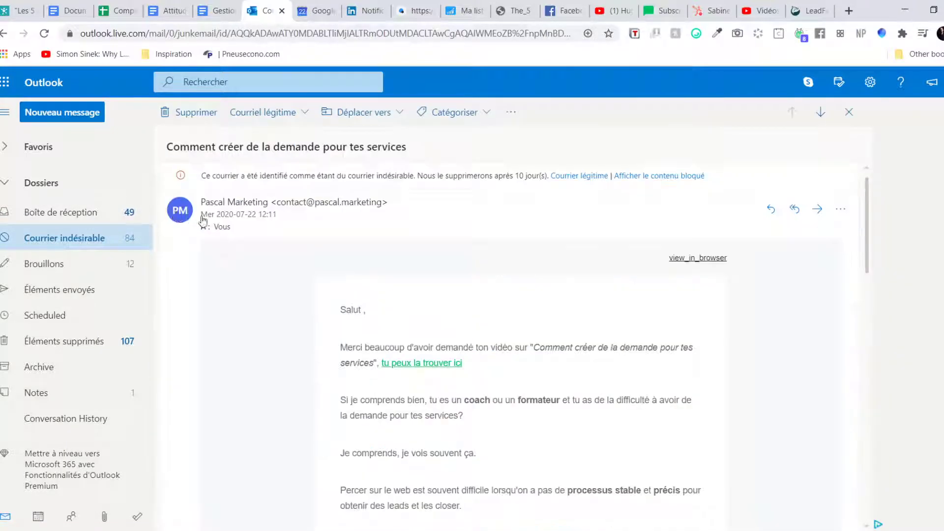
left_click(659, 176)
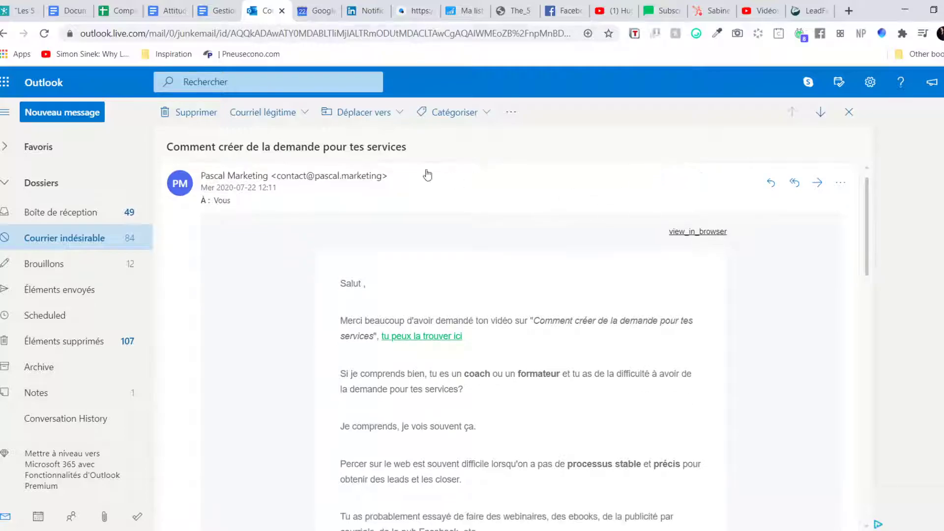
left_click(263, 113)
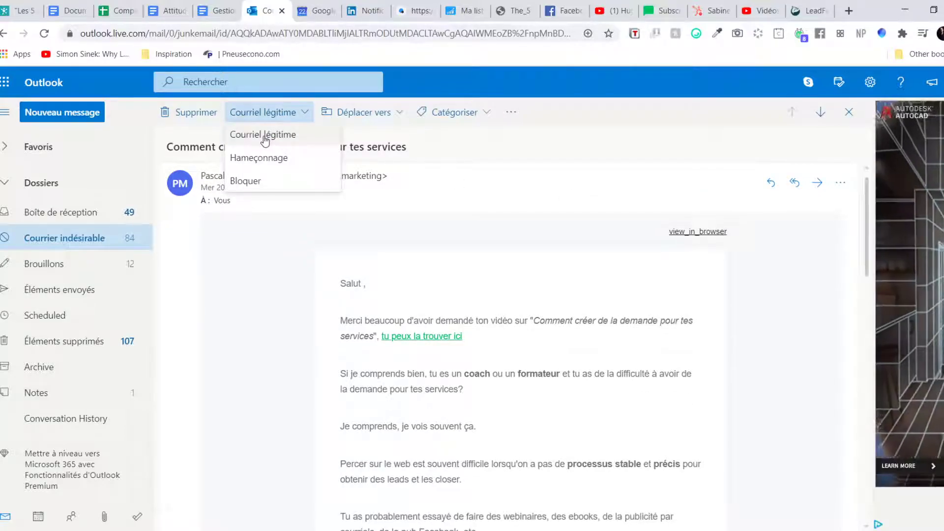
left_click(263, 136)
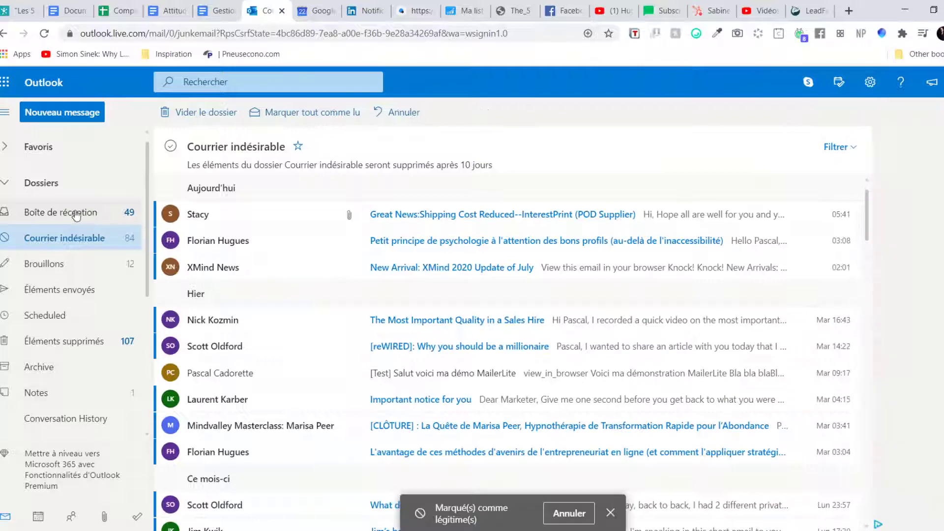
Step: Open the welcome email from the inbox and read through its greeting and paragraphs
left_click(76, 215)
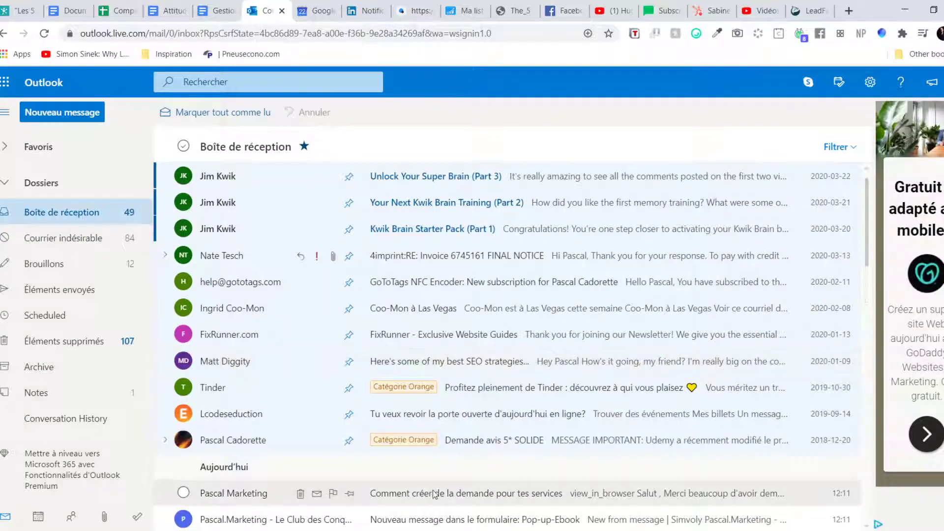
left_click(436, 489)
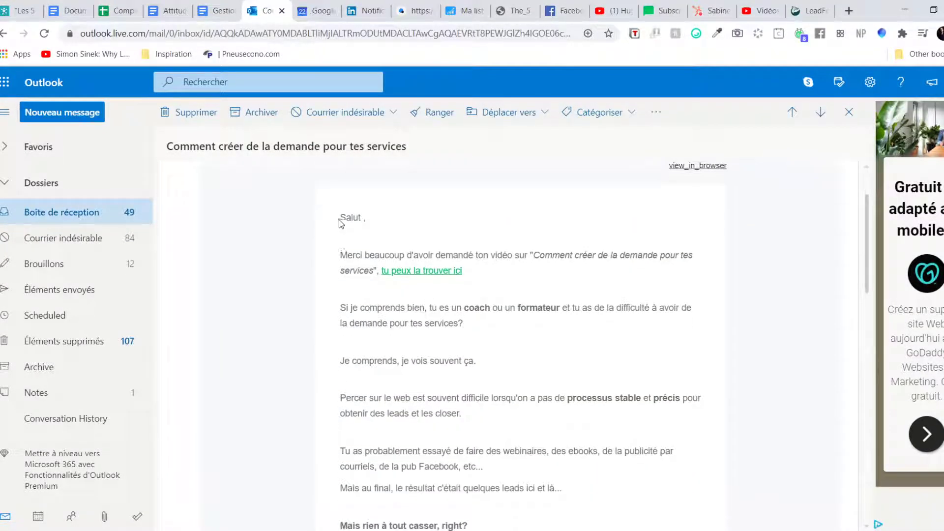
left_click_drag(339, 257, 342, 217)
left_click(354, 218)
left_click_drag(345, 253, 529, 263)
mouse_move(366, 254)
left_mouse_down()
mouse_move(576, 359)
mouse_move(573, 418)
left_mouse_up()
scroll(569, 427, "down", 10)
scroll(518, 353, "down", 3)
scroll(518, 359, "up", 14)
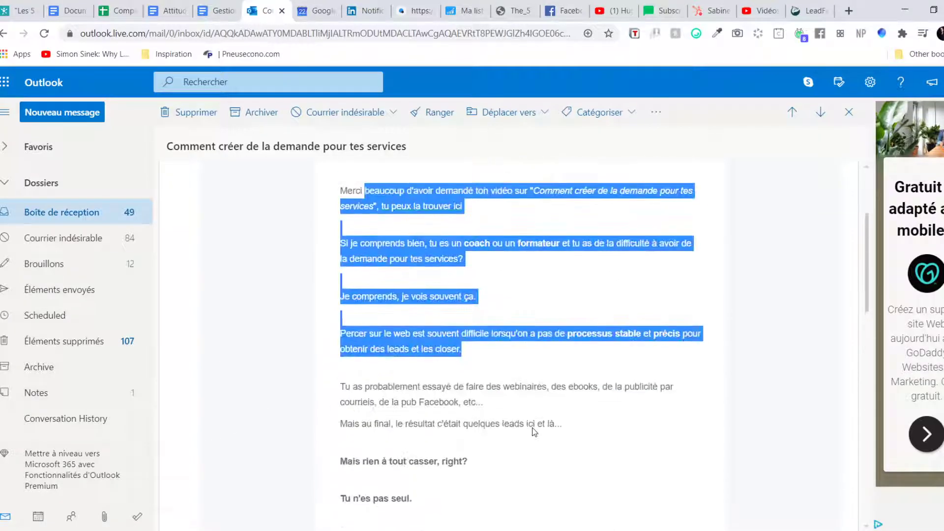
scroll(533, 431, "up", 3)
left_click(534, 431)
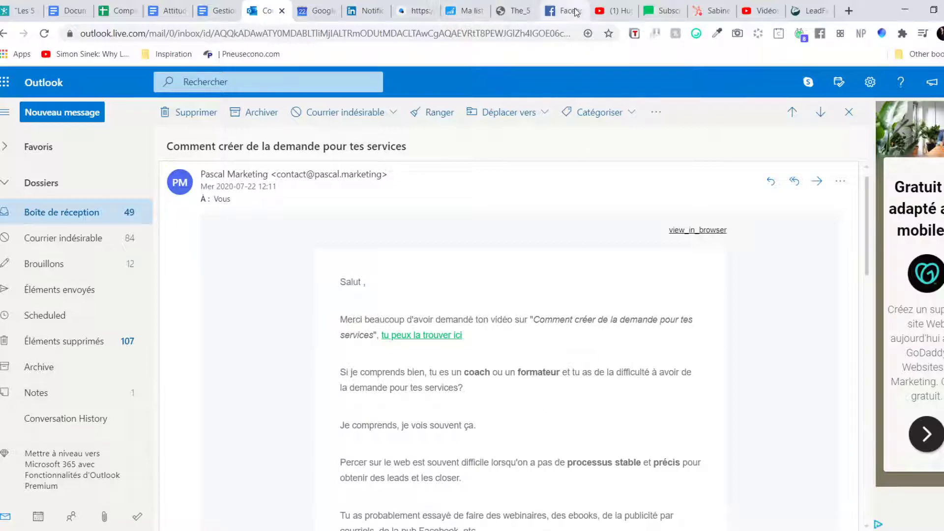
left_click(418, 11)
Step: Close the test blog tab, check the MailerLite dashboard, and return to the Simvoly pop-up
left_click(487, 11)
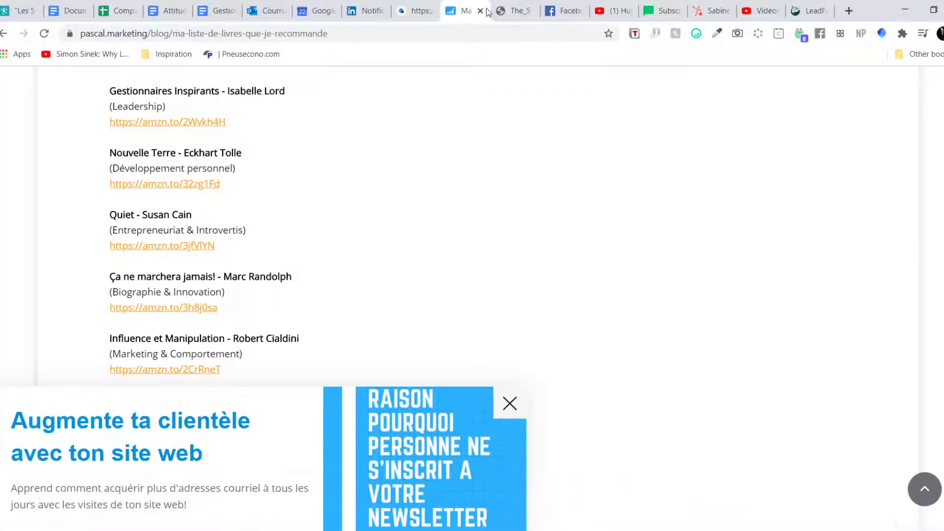
left_click(481, 11)
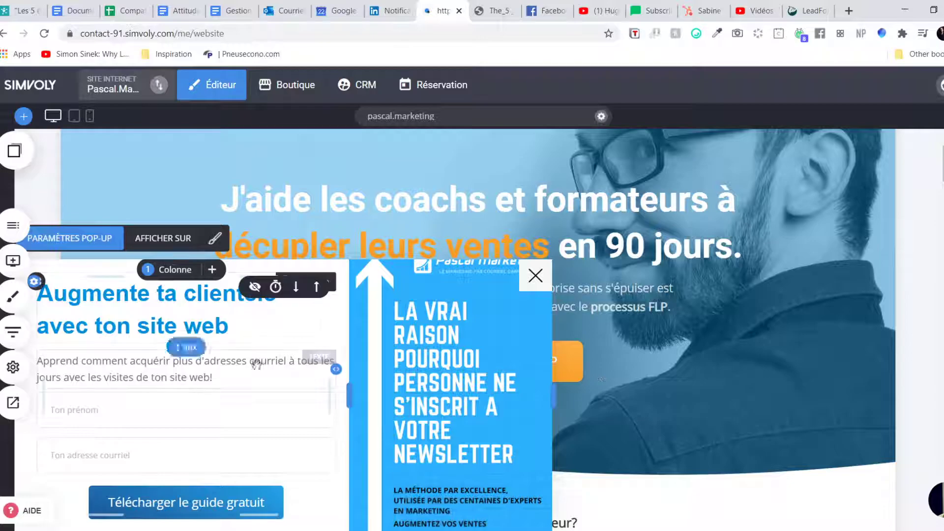
left_click(647, 10)
left_click(30, 81)
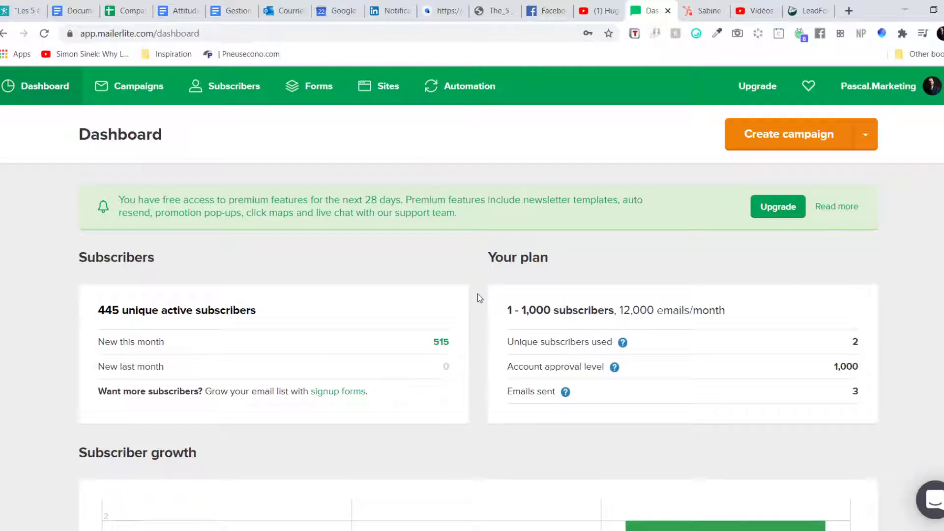
scroll(480, 295, "down", 5)
scroll(480, 300, "up", 5)
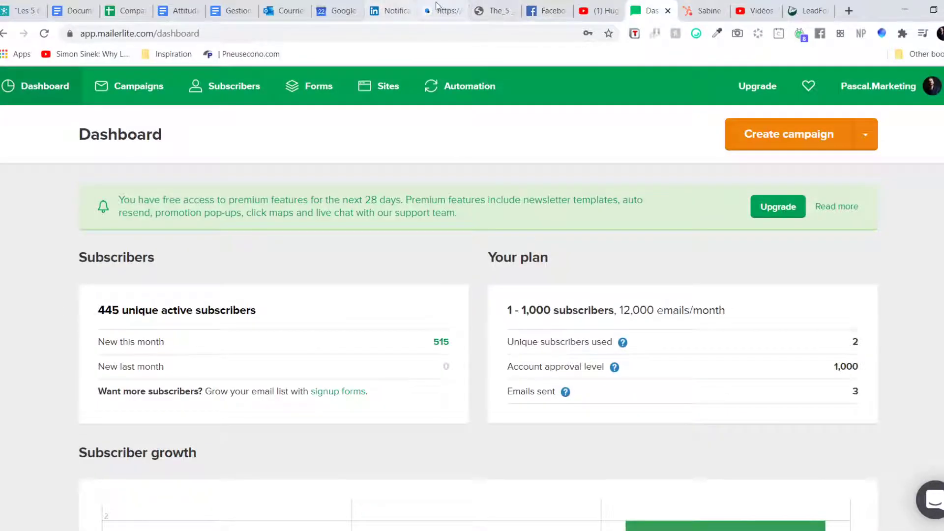
left_click(438, 8)
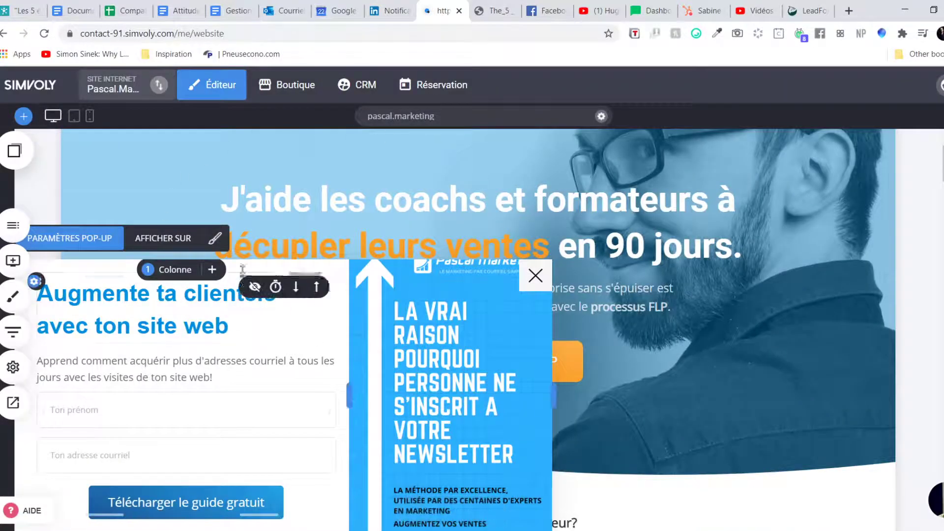